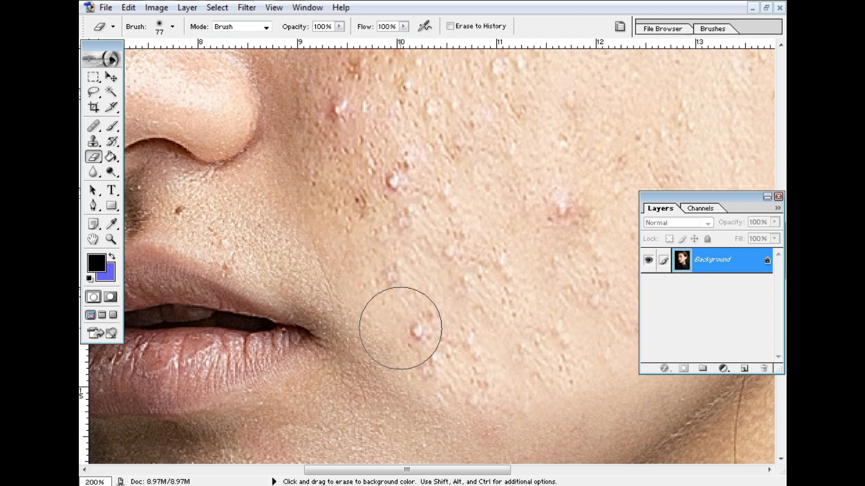
Duplicate the Background layer of the portrait
scroll(395, 339, "down", 2)
scroll(396, 339, "down", 6)
key("alt+space")
left_click(420, 248)
scroll(464, 243, "up", 6)
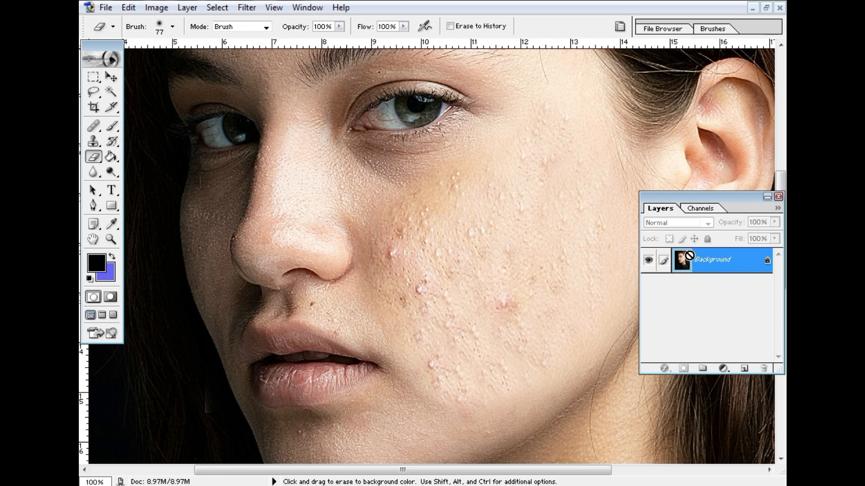
key("ctrl+j")
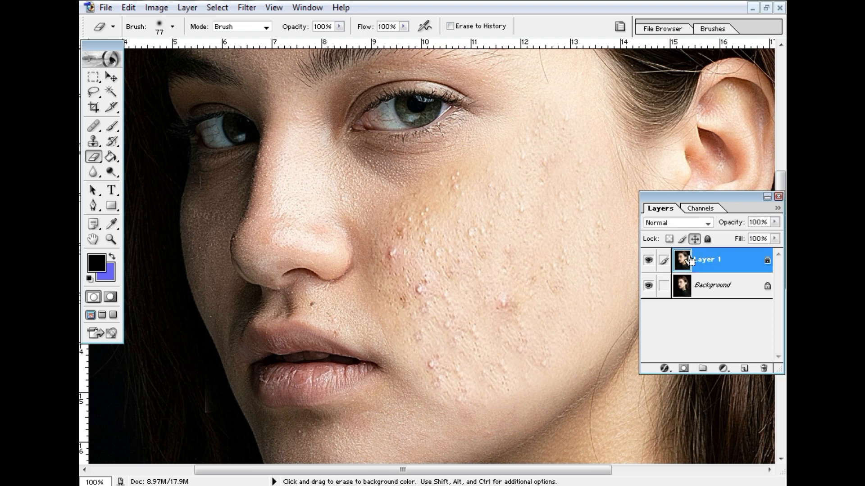
Open the Imagenomic Noiseware Professional filter on the duplicated layer and load its Default settings
scroll(450, 261, "down", 1)
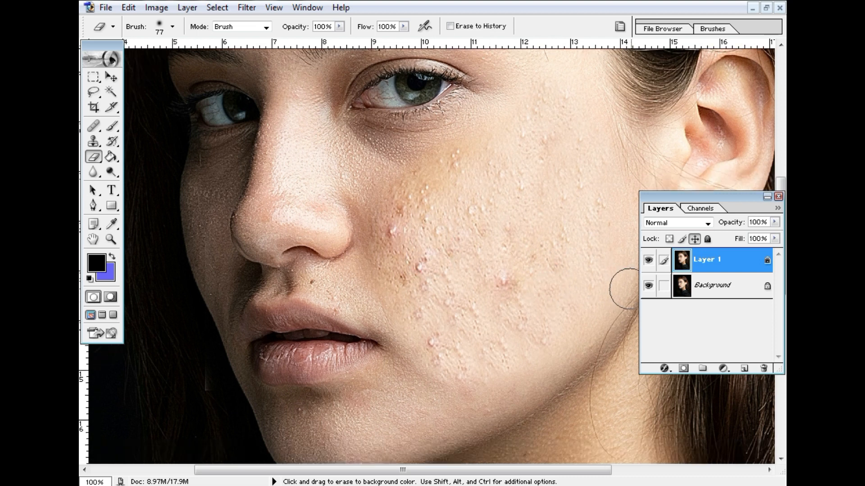
left_click(247, 9)
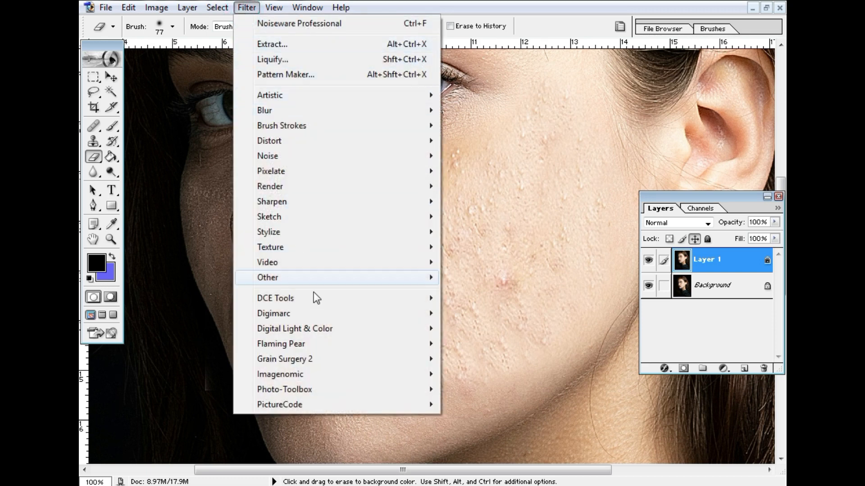
mouse_move(310, 374)
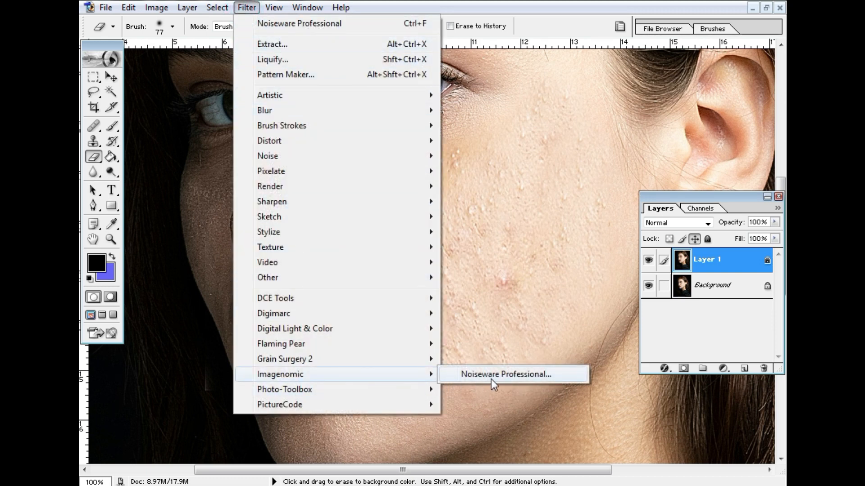
left_click(501, 375)
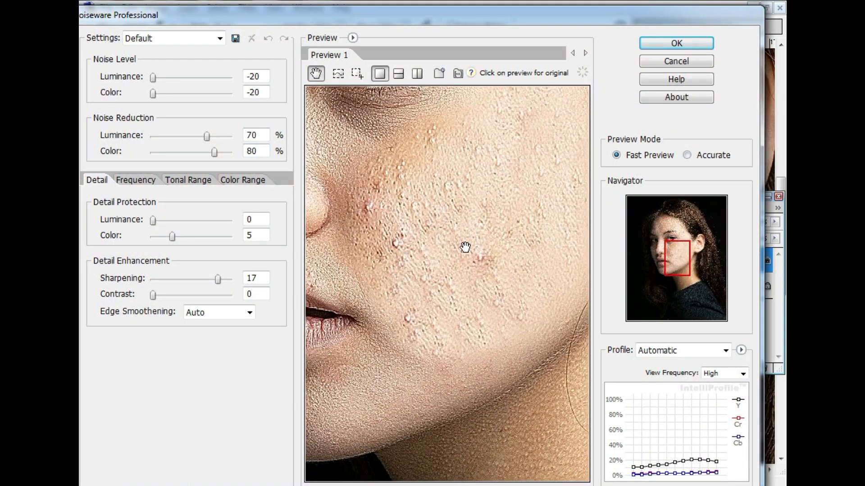
left_click(219, 38)
left_click(161, 53)
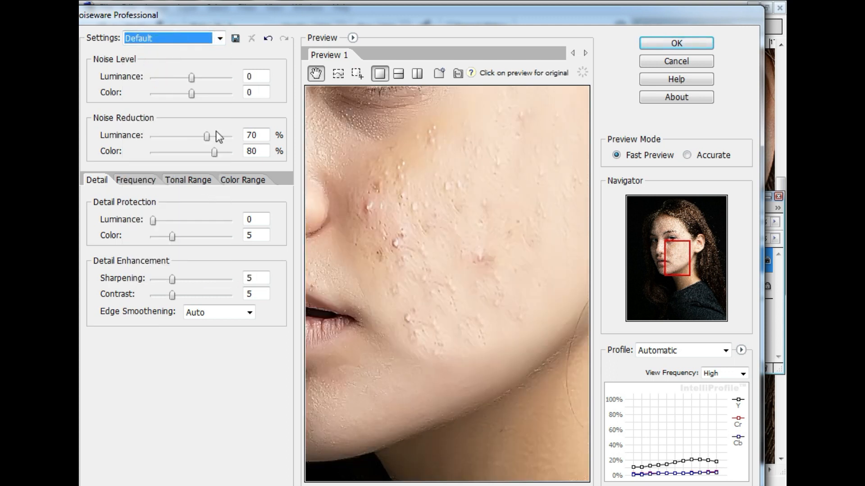
Set luminance and color noise levels to +20, sharpening and contrast to 0, luminance detail protection to 0 and color detail protection to 20
left_click_drag(192, 79, 254, 99)
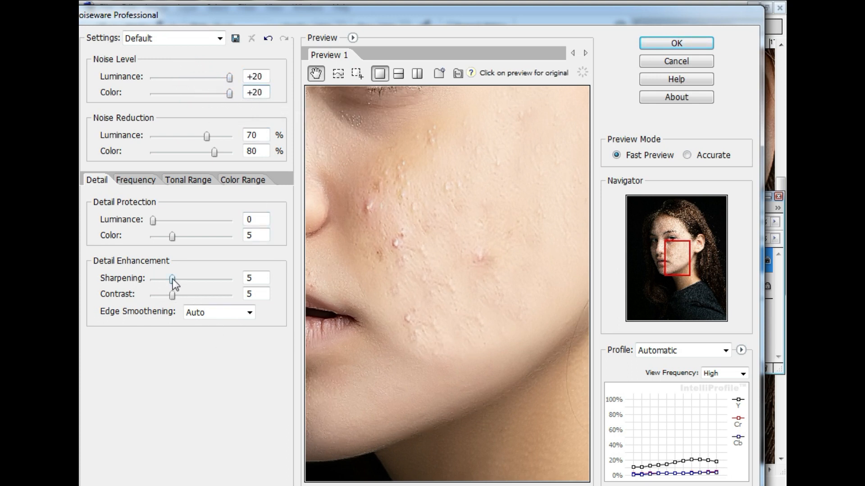
left_click_drag(173, 280, 149, 298)
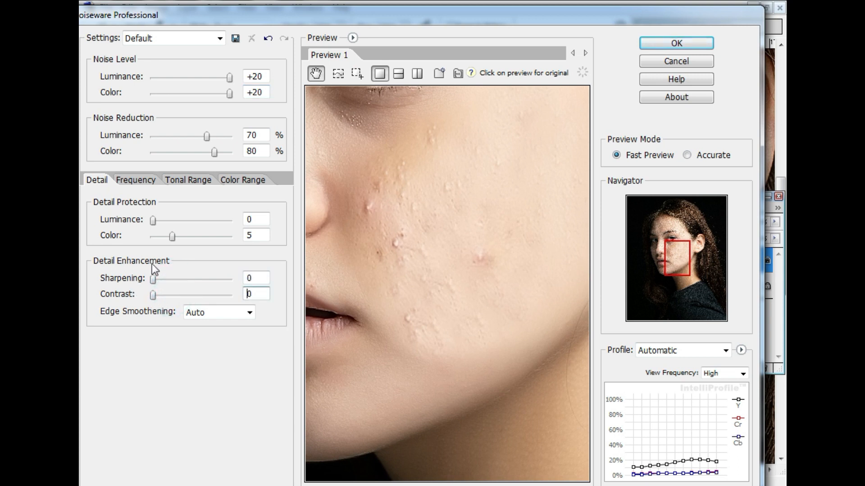
left_click_drag(153, 220, 231, 221)
left_click_drag(172, 237, 229, 240)
left_click(227, 220)
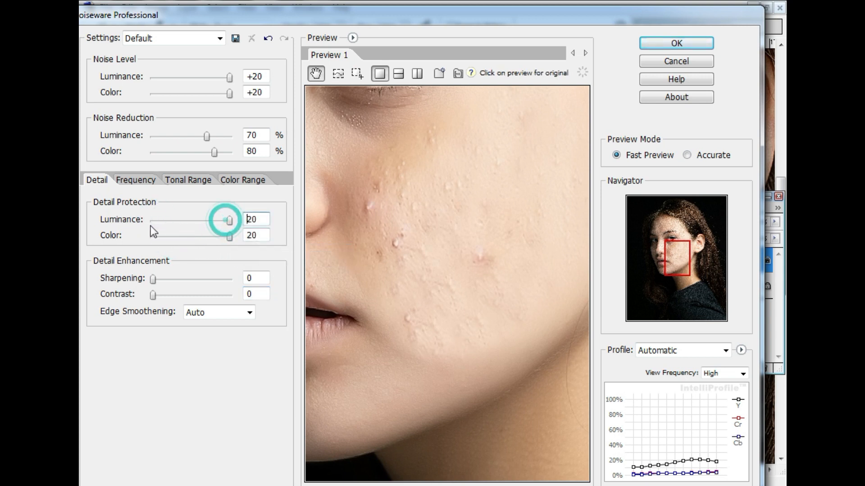
left_click_drag(229, 220, 153, 221)
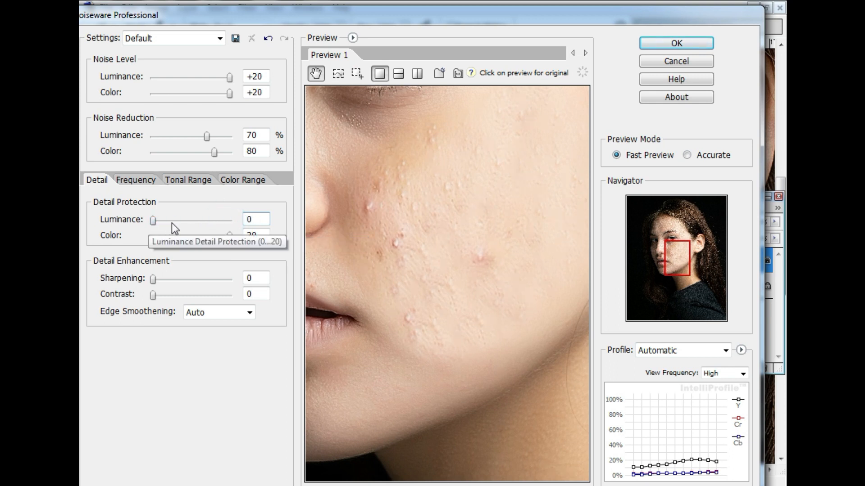
Set luminance and color noise reduction to 100% and compare the original and filtered cheek in a side-by-side split preview
left_click_drag(206, 136, 257, 164)
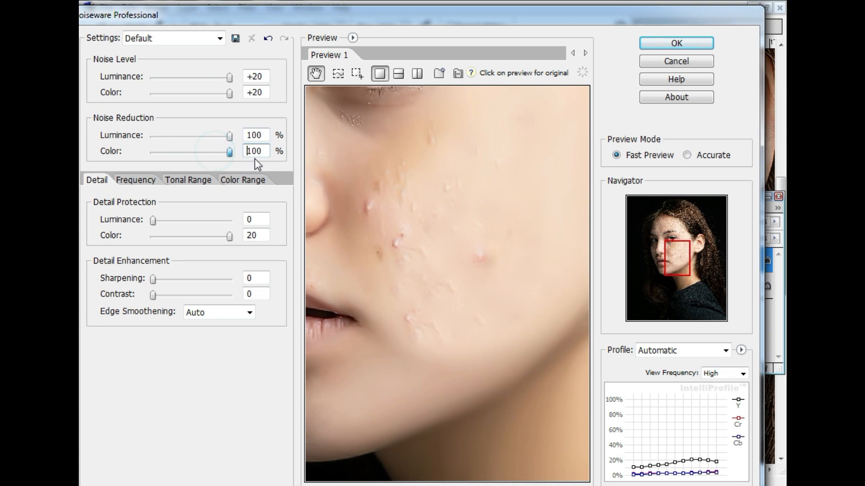
scroll(388, 242, "up", 3)
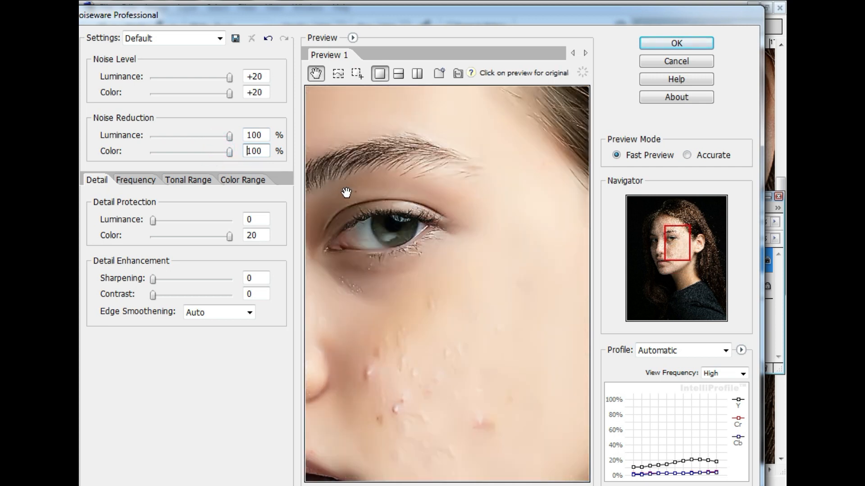
scroll(463, 250, "down", 3)
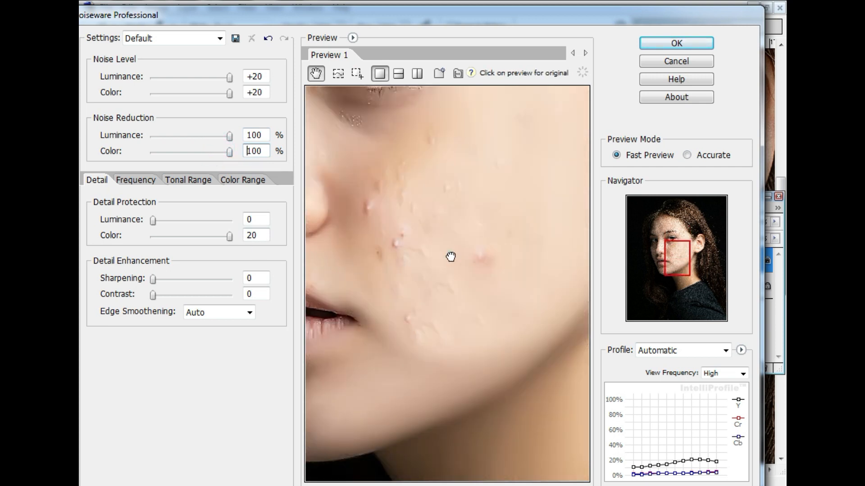
left_click(417, 74)
left_click_drag(537, 239, 487, 240)
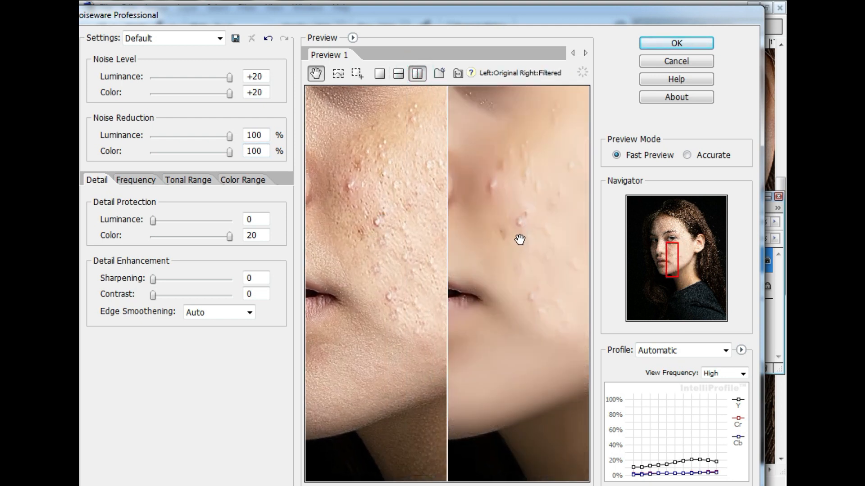
scroll(539, 243, "down", 1)
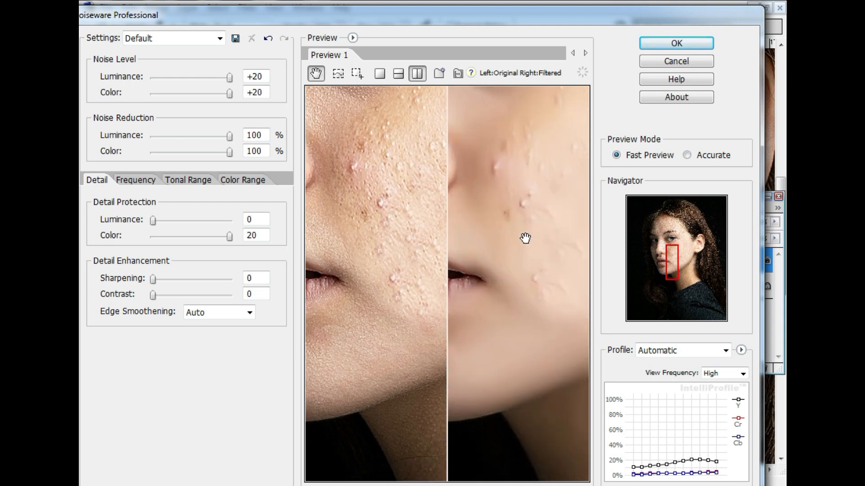
Set the high-frequency noise level to +19 and the mid-frequency noise level to +20, checking the cheek in the preview
left_click(143, 183)
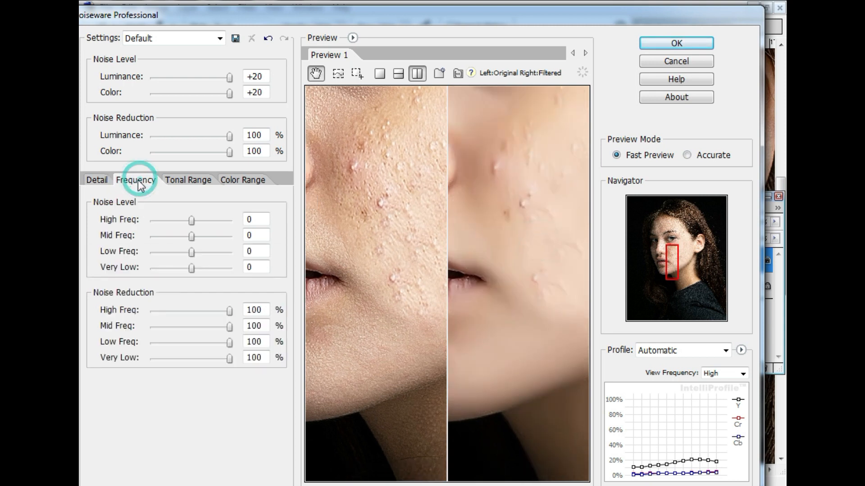
left_click_drag(191, 221, 227, 222)
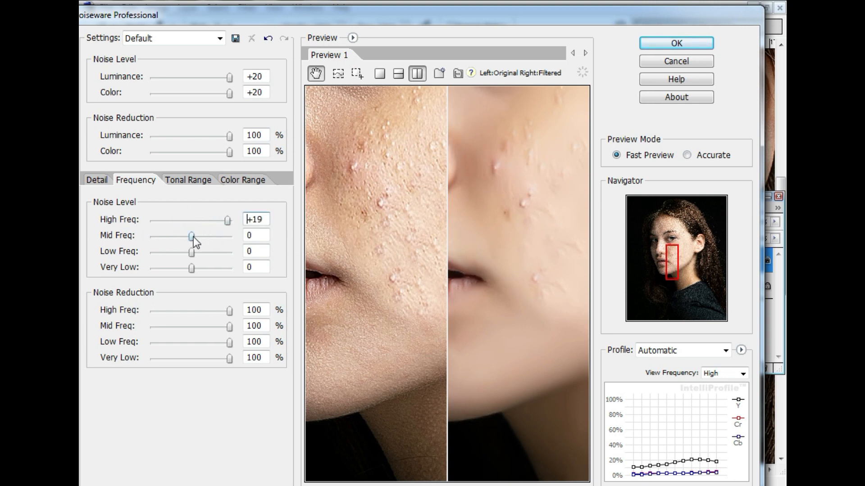
left_click_drag(193, 237, 231, 237)
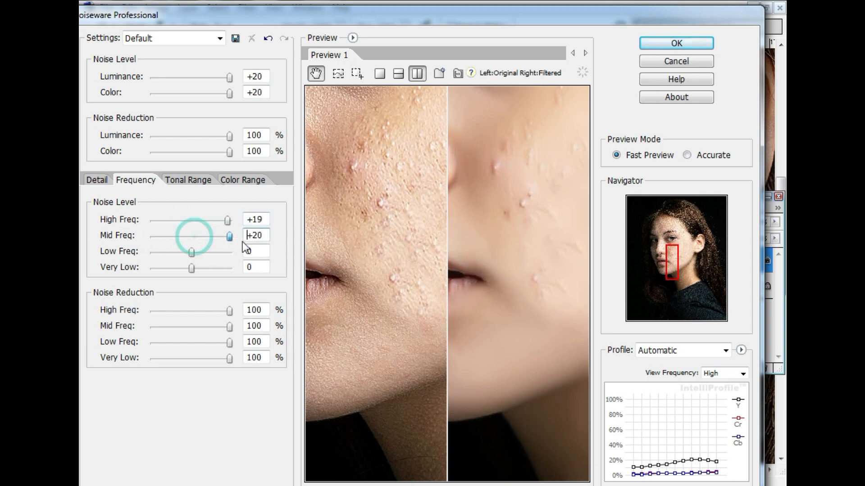
left_click_drag(520, 247, 495, 245)
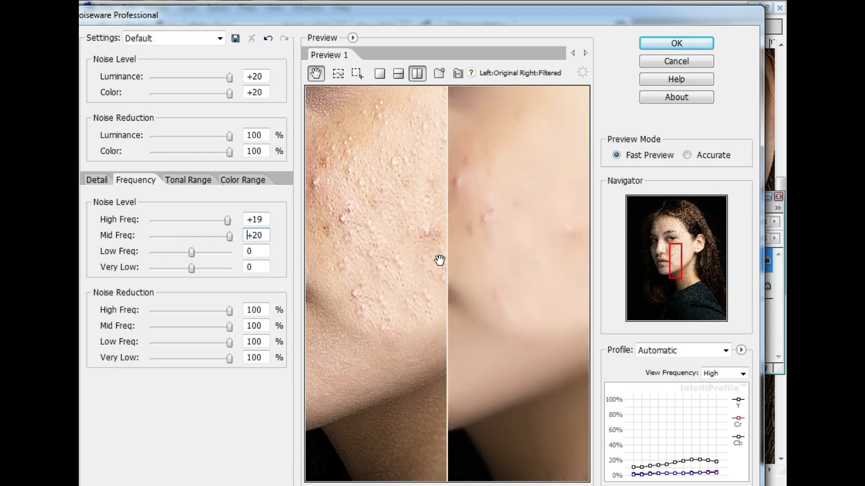
left_click_drag(230, 241, 153, 238)
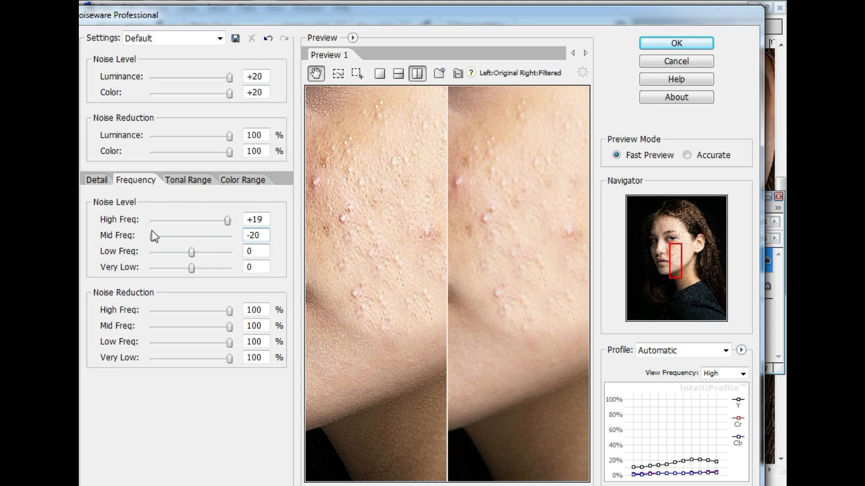
left_click_drag(153, 237, 239, 251)
left_click_drag(505, 251, 531, 247)
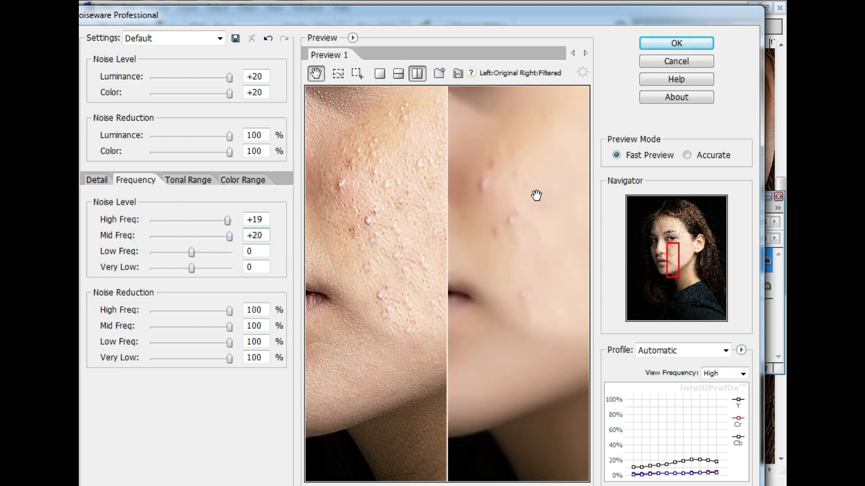
Set the low and very low frequency noise levels to +20 and check the skin around the mouth and cheek
left_click_drag(192, 253, 250, 252)
left_click_drag(532, 228, 523, 233)
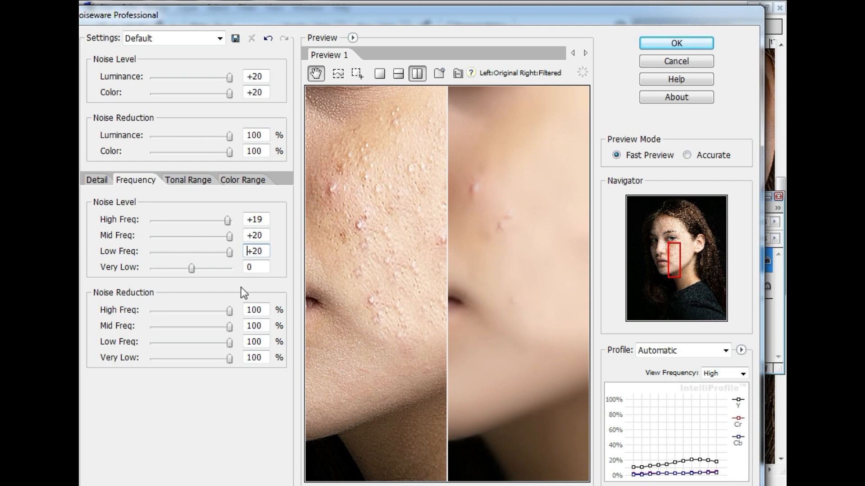
left_click_drag(191, 268, 244, 275)
left_click_drag(533, 305, 569, 258)
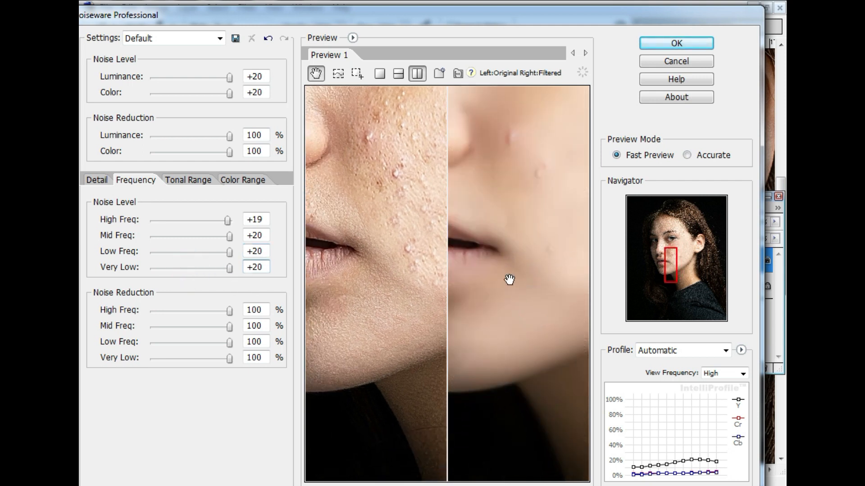
Set the tonal-range noise levels for shadows and highlights to +20
left_click(188, 179)
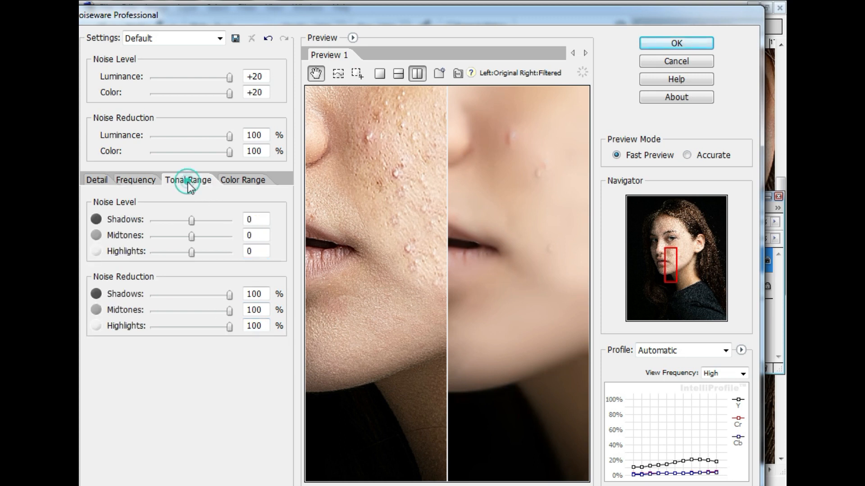
left_click(193, 221)
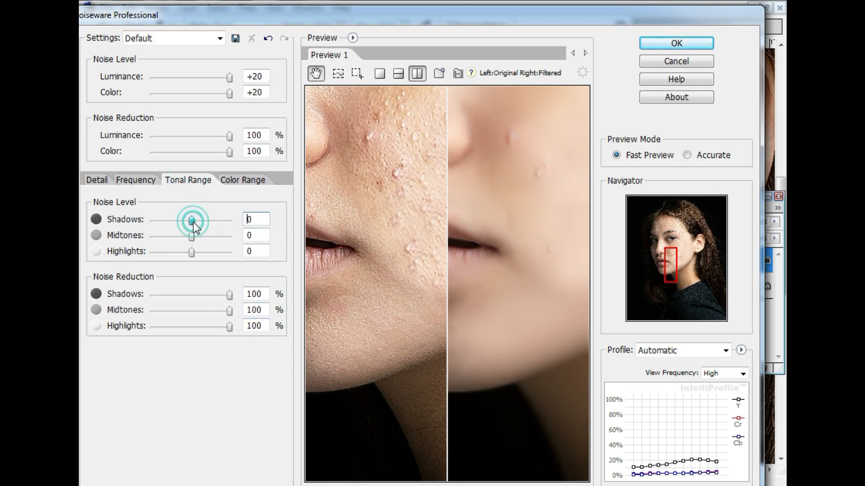
left_click_drag(194, 223, 251, 219)
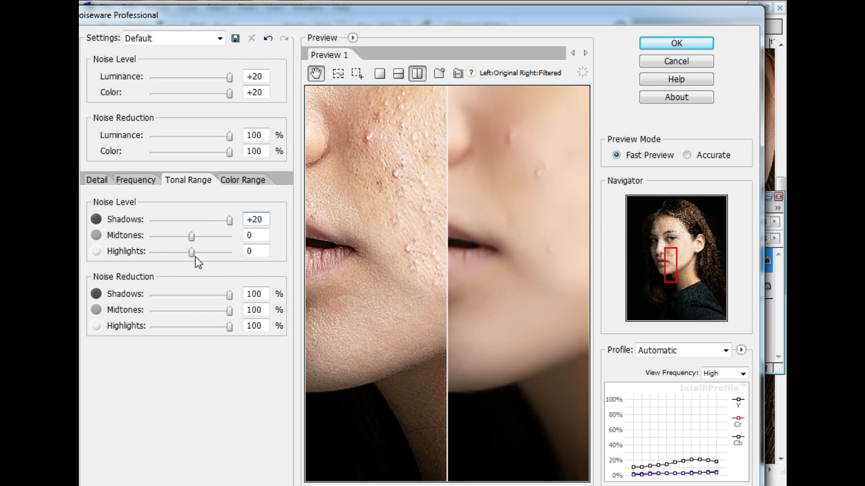
left_click_drag(194, 258, 234, 261)
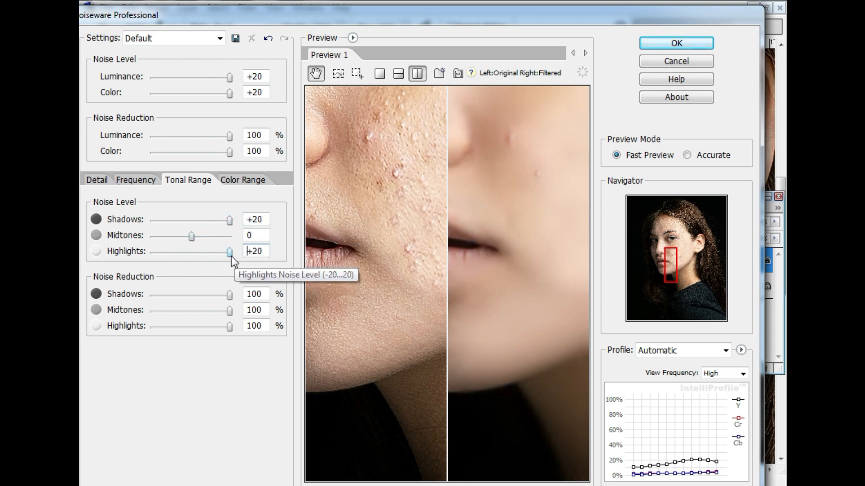
Try a highlights noise level of -20 against +20, magnifying the cheek blemishes in the preview to compare
left_click_drag(552, 215, 484, 244)
left_click_drag(231, 254, 140, 253)
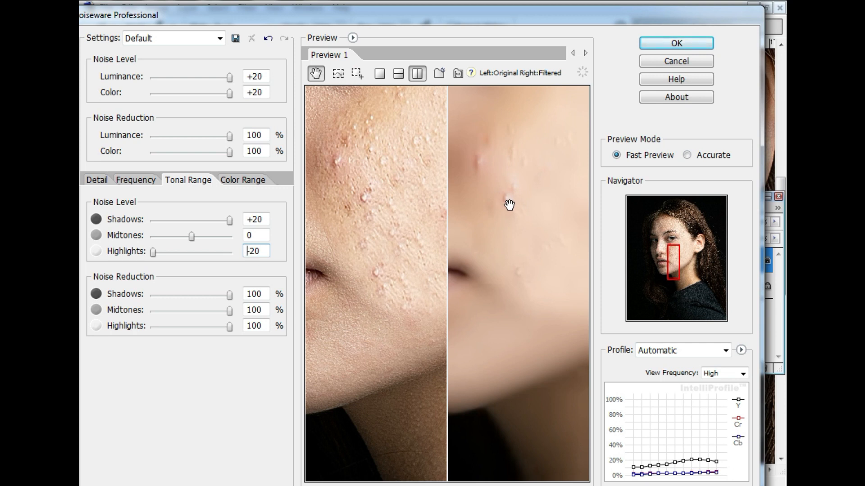
key("super+plus")
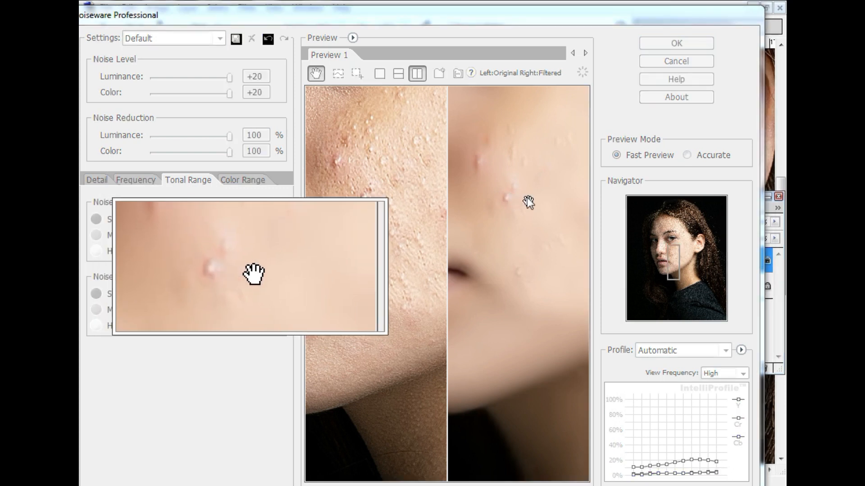
key("super+Escape")
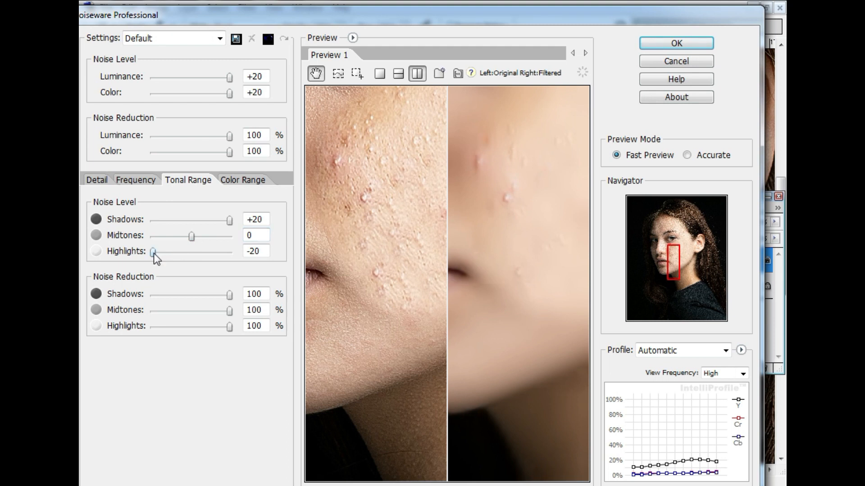
key("super+plus")
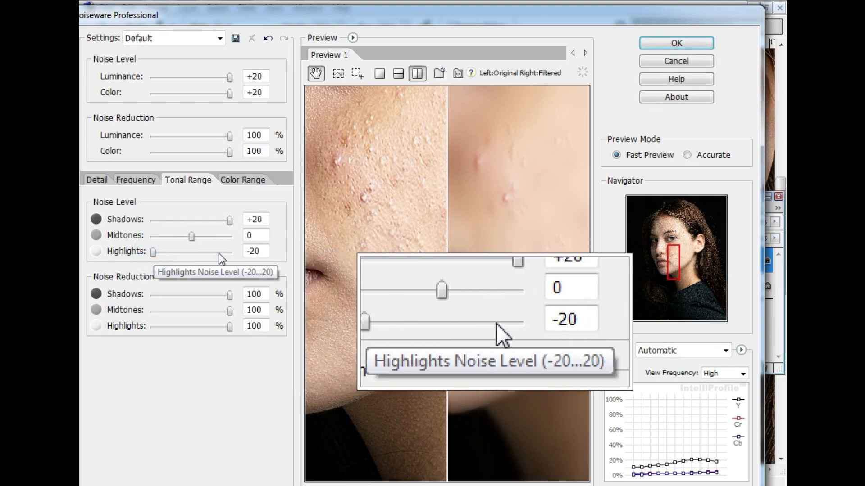
left_click_drag(153, 252, 242, 260)
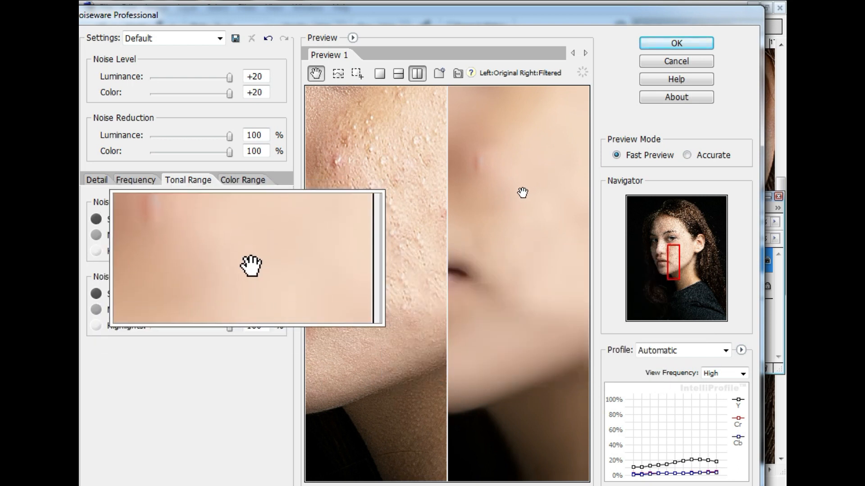
key("super+Escape")
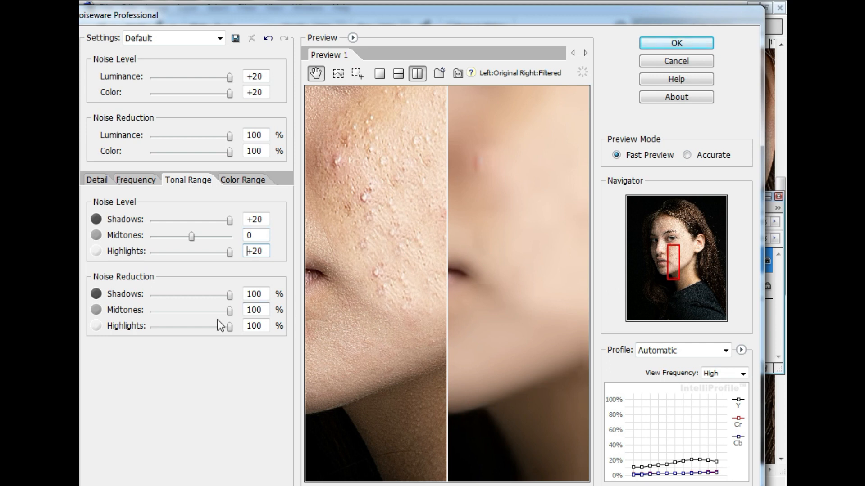
Set the color-range noise levels to +20 for reds and +12 for yellows
left_click(244, 182)
left_click(193, 219)
left_click_drag(244, 228, 217, 239)
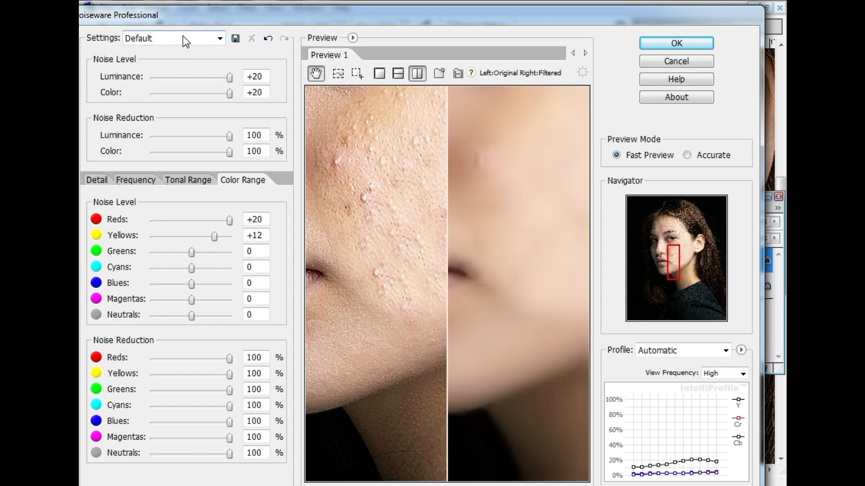
left_click(235, 38)
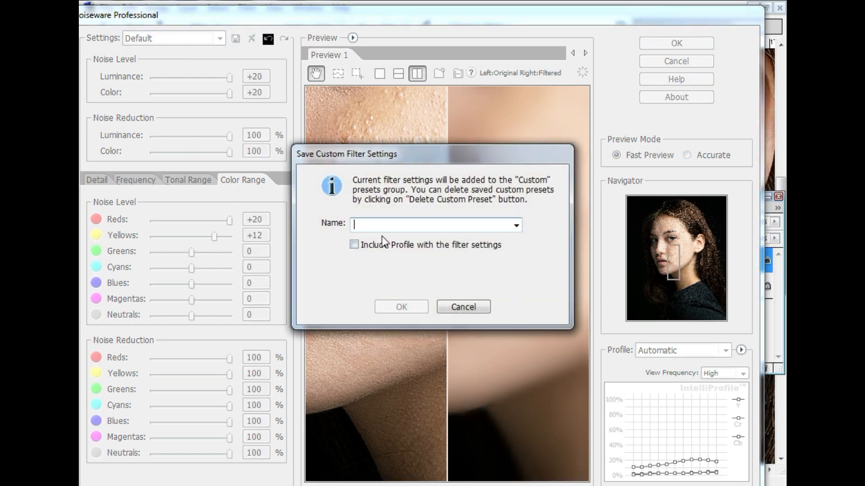
type("4")
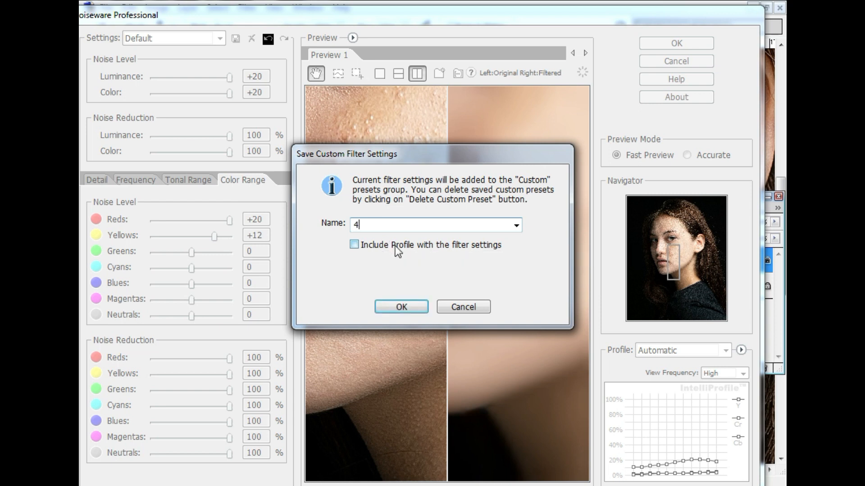
type("444444444")
left_click(357, 245)
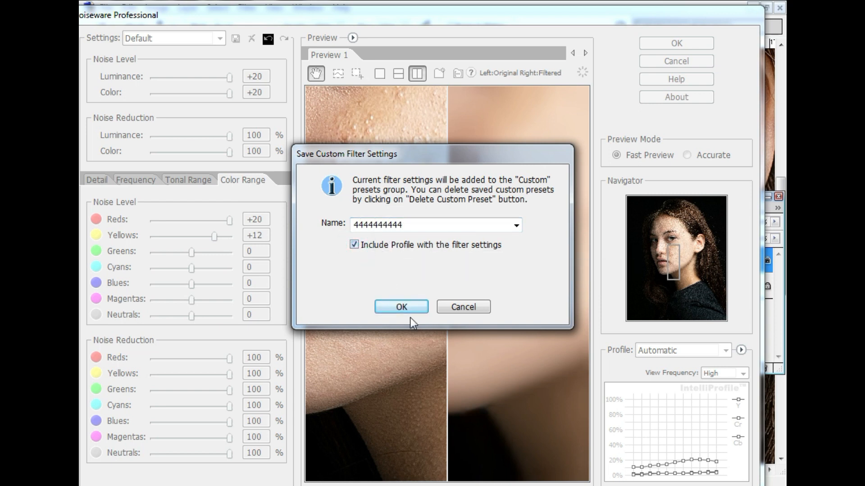
left_click(397, 307)
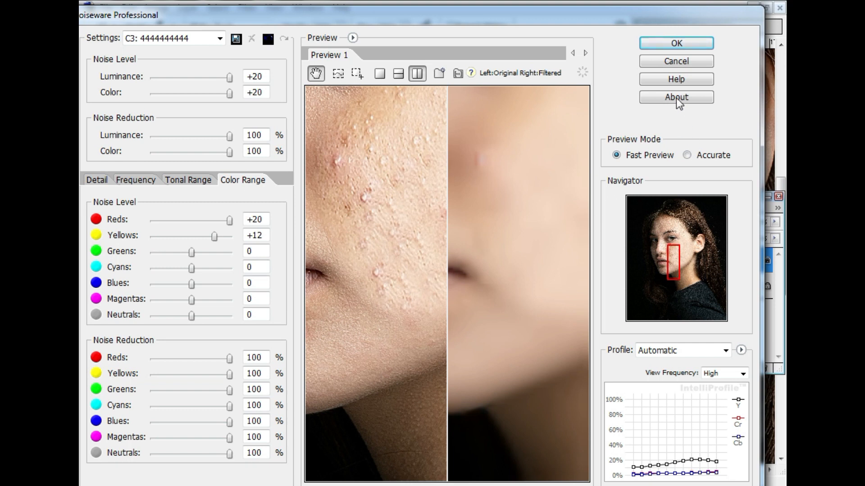
left_click(677, 43)
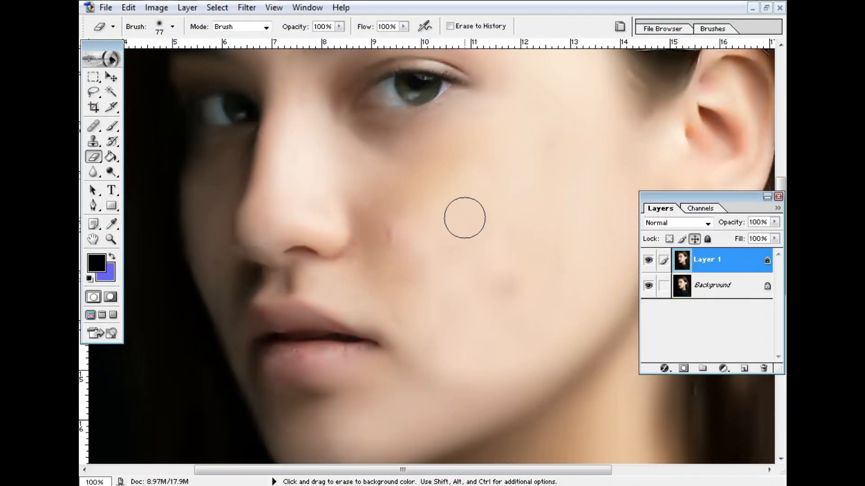
Heal the leftover spots beside the nose and on the cheek with the Healing Brush, sampling clean skin nearby
scroll(491, 268, "up", 3)
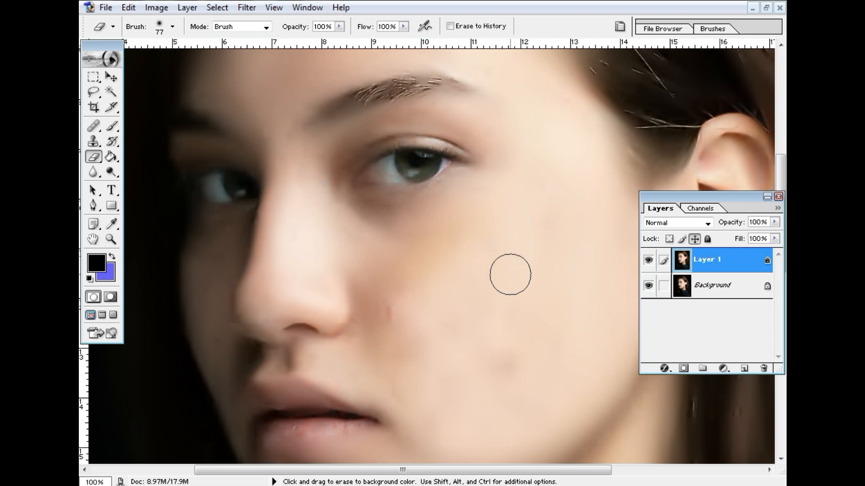
scroll(507, 273, "down", 2)
scroll(510, 280, "down", 1)
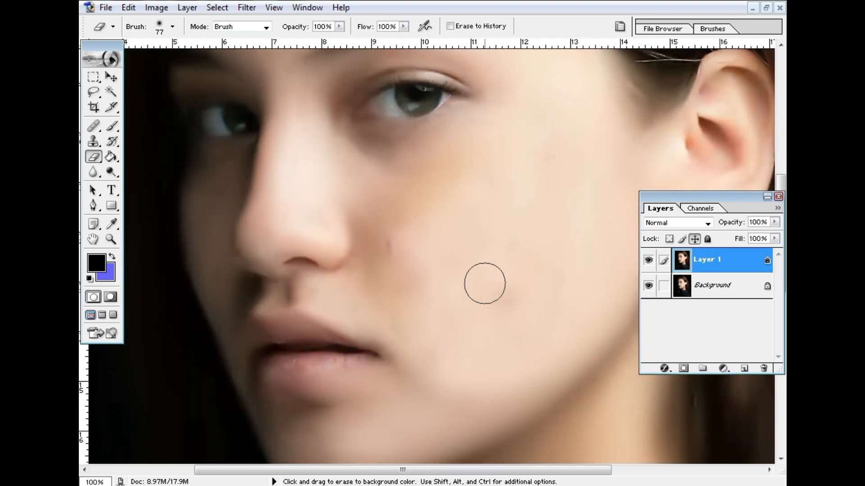
left_click(467, 286, "alt")
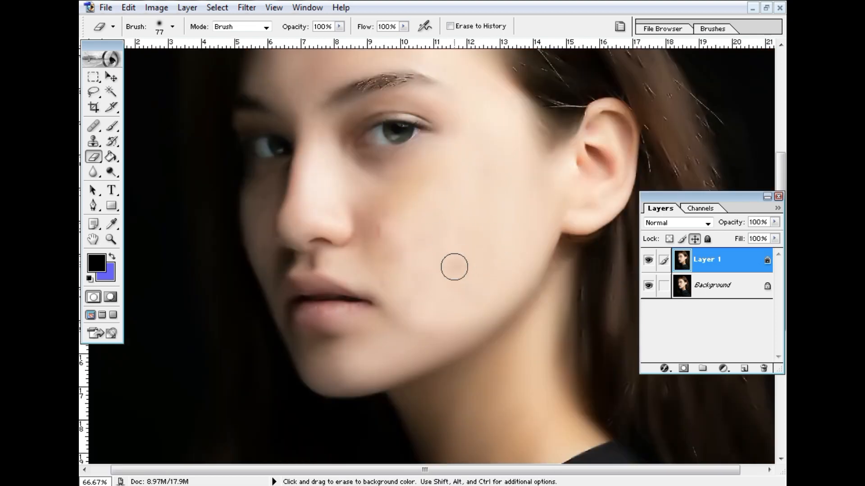
scroll(432, 229, "up", 2)
left_click(413, 260, "ctrl")
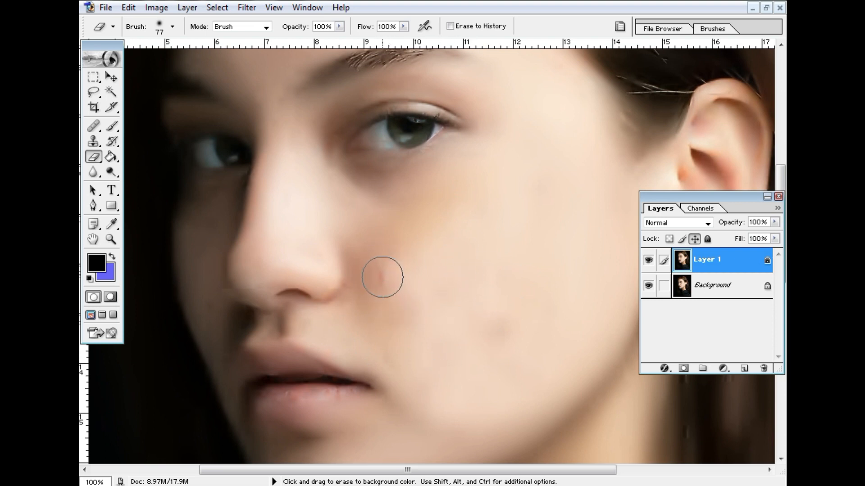
left_click(96, 128)
left_click(94, 126)
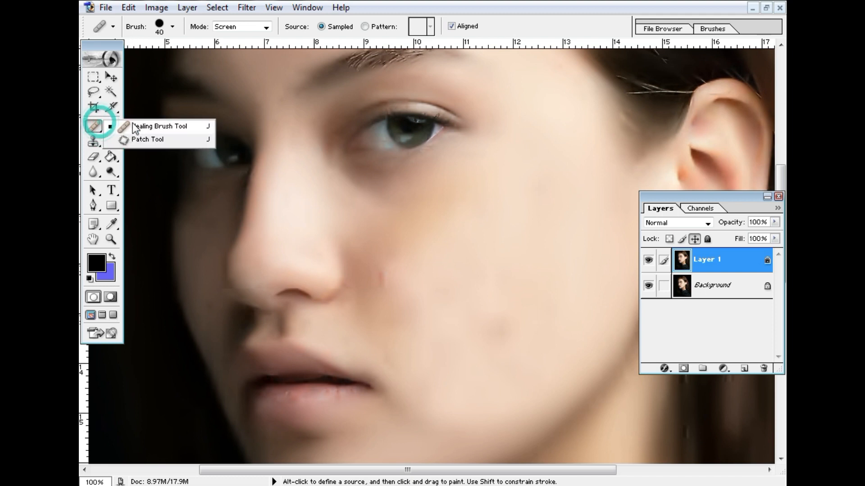
key("alt")
left_click(388, 243, "alt")
left_click(383, 273)
left_click_drag(502, 324, 516, 323)
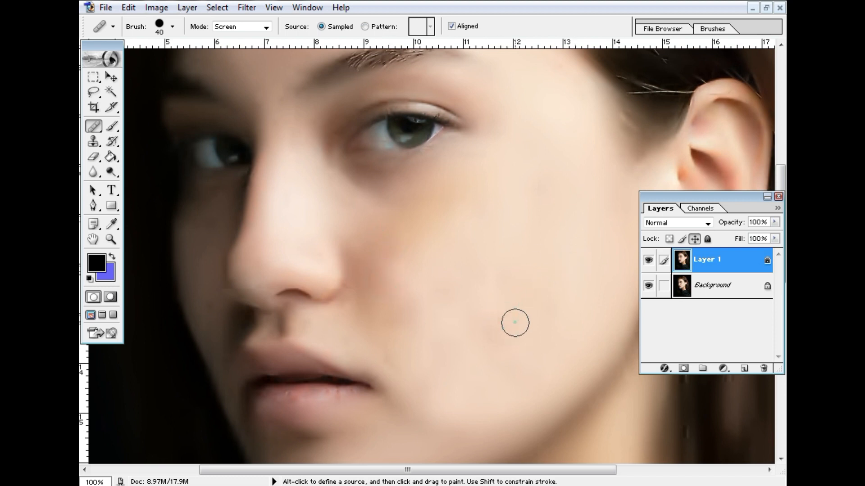
Delete the filtered Layer 1 and duplicate the original Background layer again
left_click(649, 260)
mouse_move(723, 260)
left_mouse_down()
mouse_move(724, 324)
mouse_move(723, 266)
left_mouse_up()
right_click(723, 265)
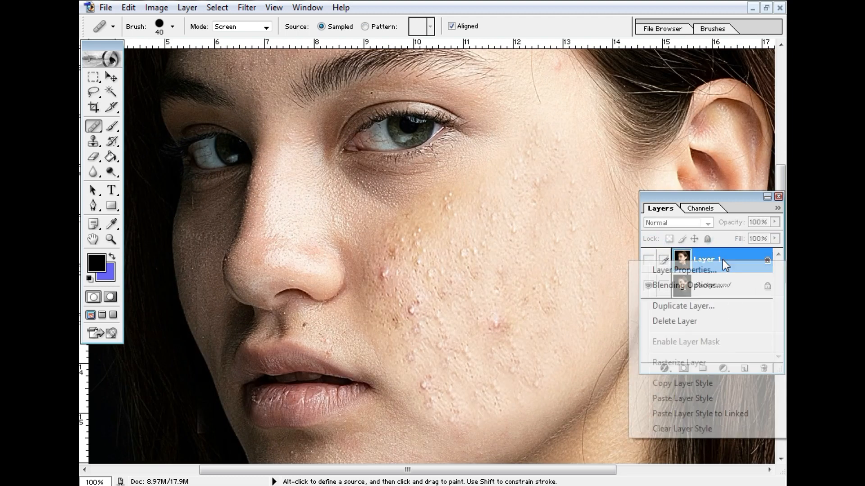
left_click(690, 319)
left_click(394, 188)
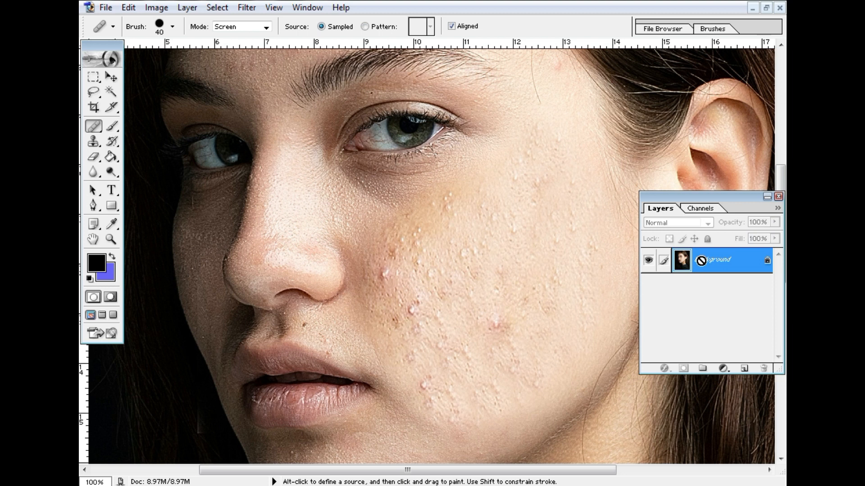
key("ctrl+j")
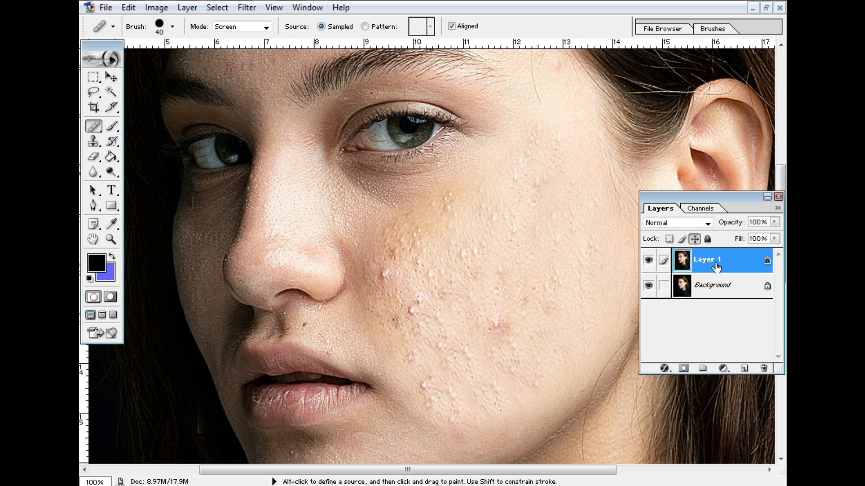
Start the Grain Surgery 2 Remove Grain filter on the duplicate layer and set its channel strengths to R 299%, G 374% and B 448%
left_click(247, 8)
mouse_move(290, 363)
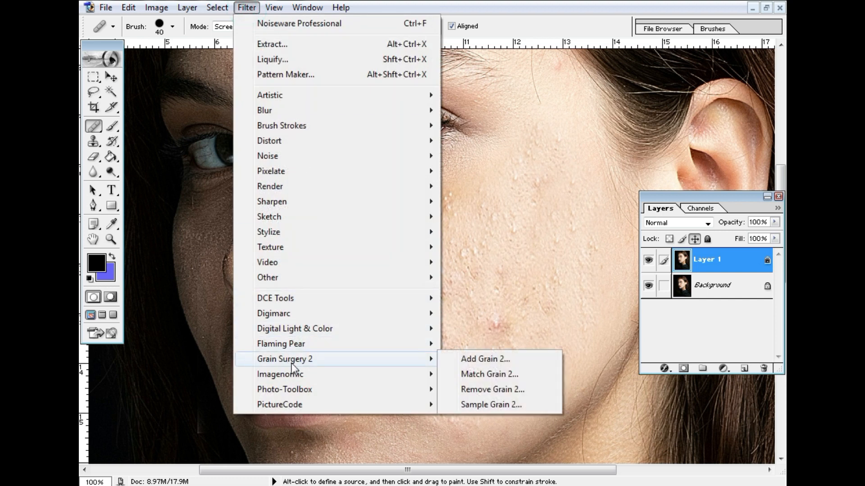
left_click(493, 388)
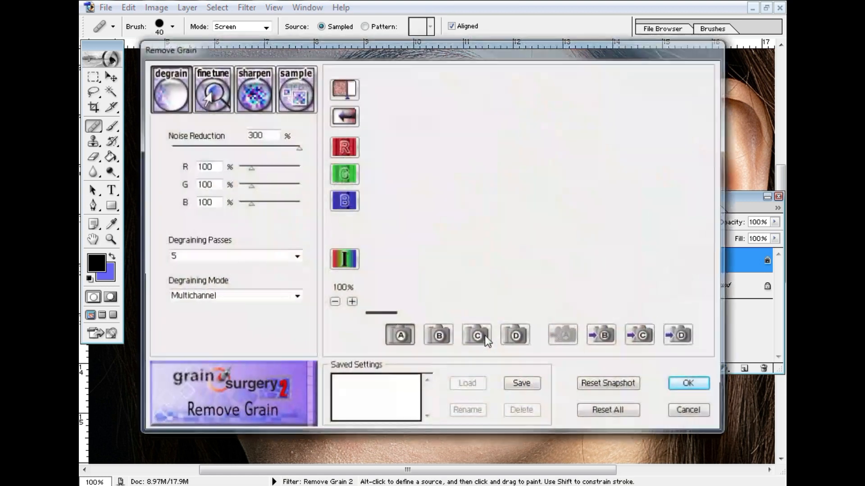
left_click_drag(485, 134, 559, 162)
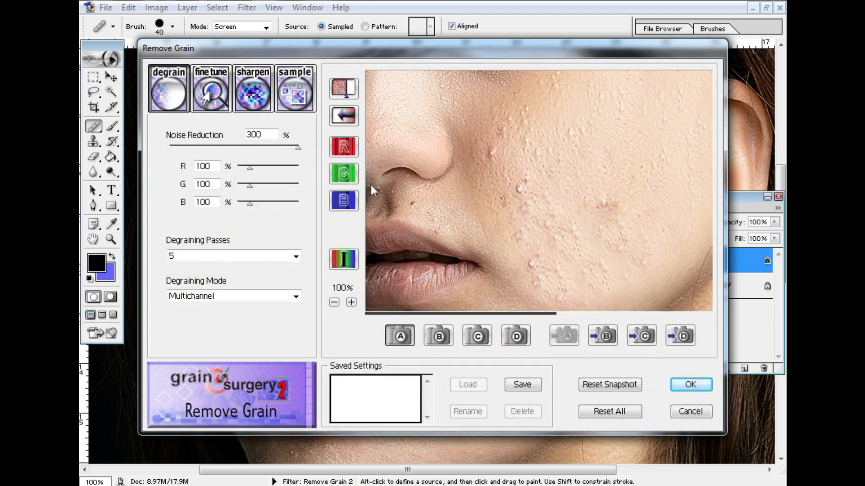
left_click_drag(595, 239, 593, 196)
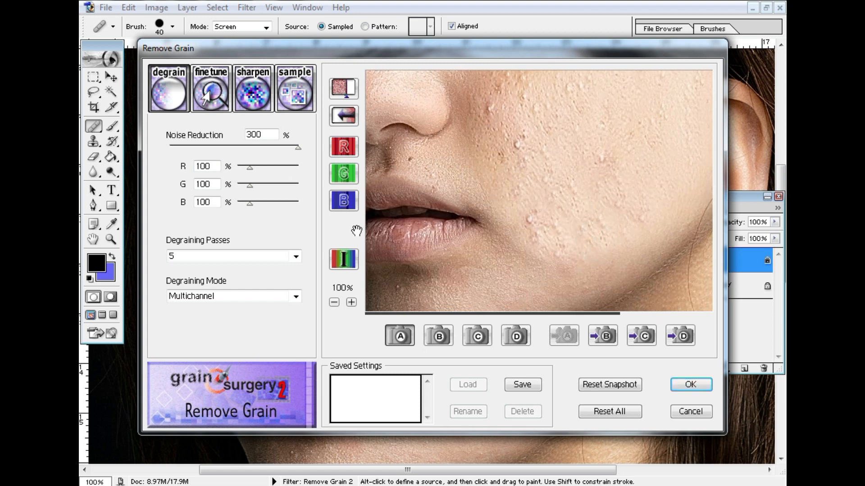
left_click_drag(253, 205, 292, 204)
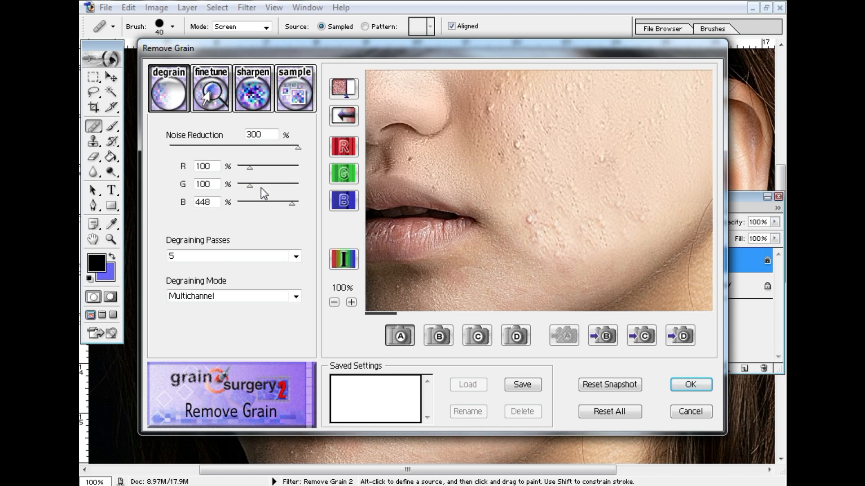
left_click_drag(251, 185, 273, 166)
Choose Multichannel as the degraining mode and 5 degraining passes
left_click(296, 296)
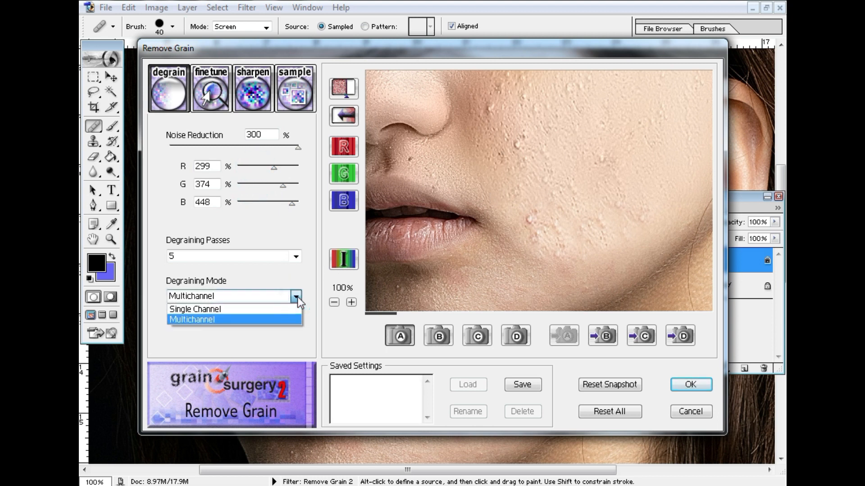
left_click(221, 320)
left_click(295, 257)
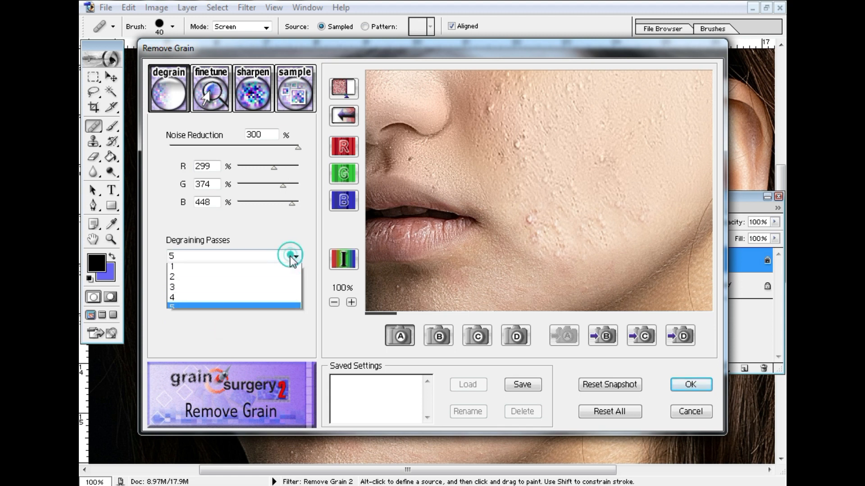
left_click(182, 309)
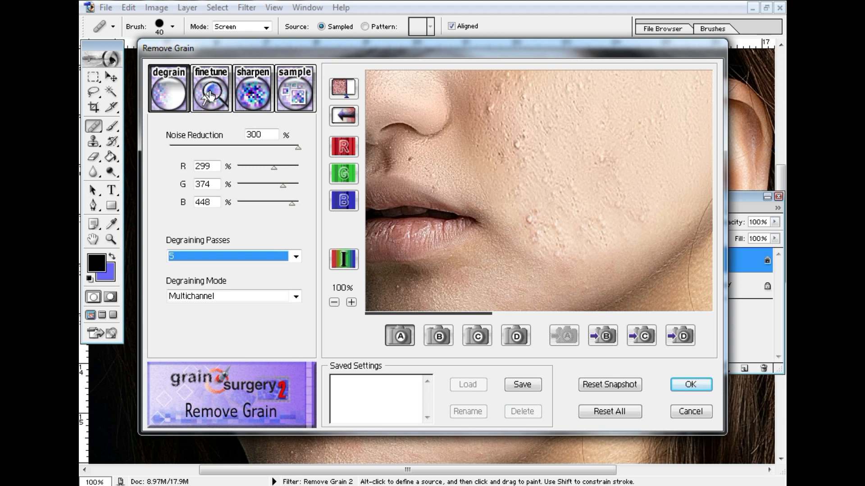
In the fine-tune settings, set Image Texture to 29%, raise Clean Solid Areas to the maximum, and apply the grain removal
left_click(210, 87)
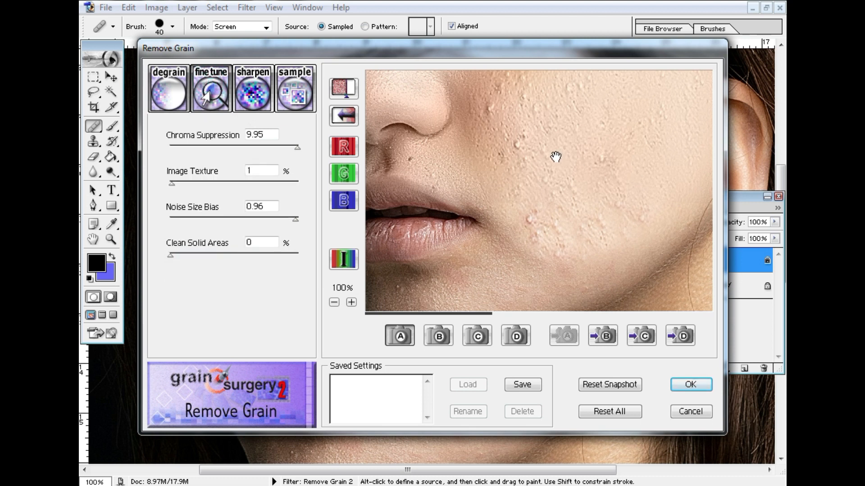
left_click_drag(553, 183, 566, 229)
left_click_drag(596, 180, 560, 222)
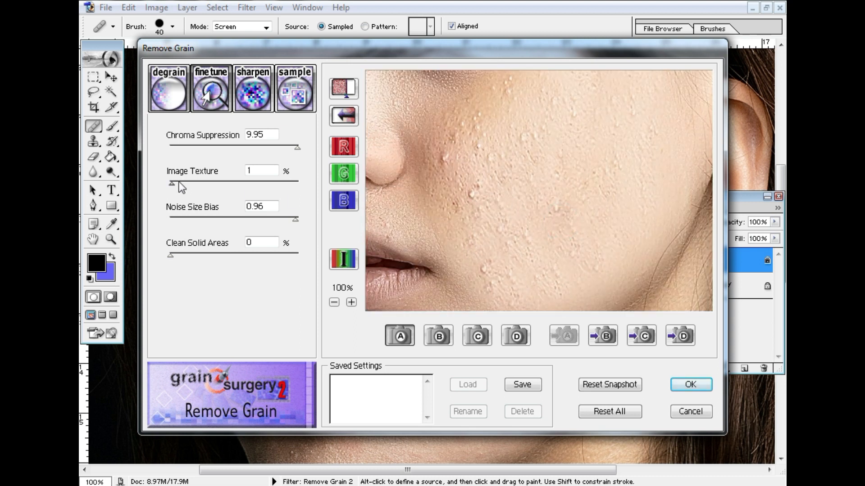
left_click_drag(210, 184, 294, 190)
left_click_drag(295, 184, 209, 185)
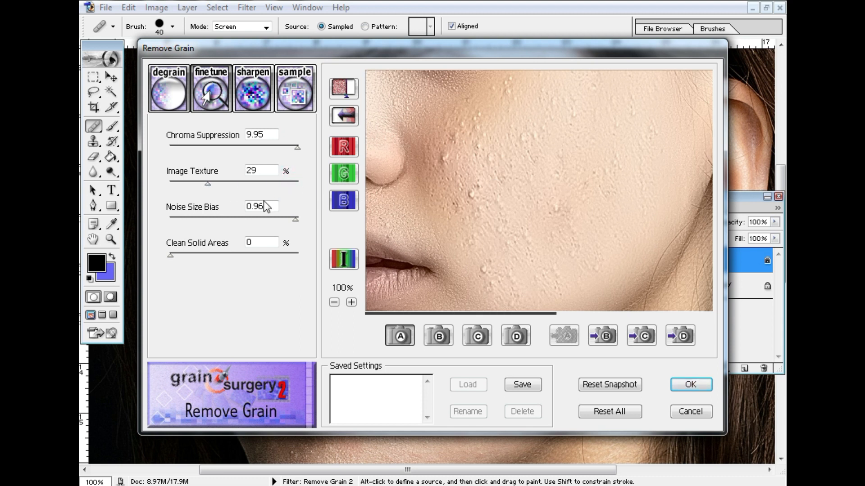
left_click_drag(276, 255, 299, 256)
left_click(691, 386)
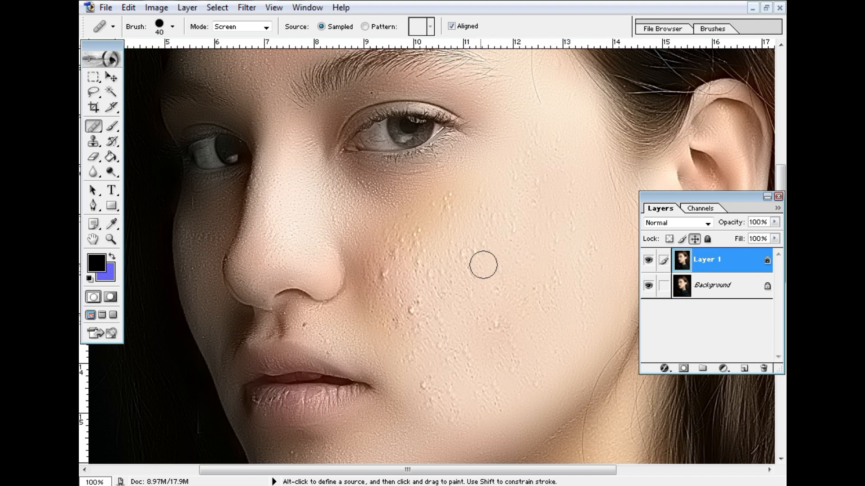
Examine the degrained skin up close on the forehead, around the eyebrow and across the cheek
key("space")
left_click(429, 228, "ctrl")
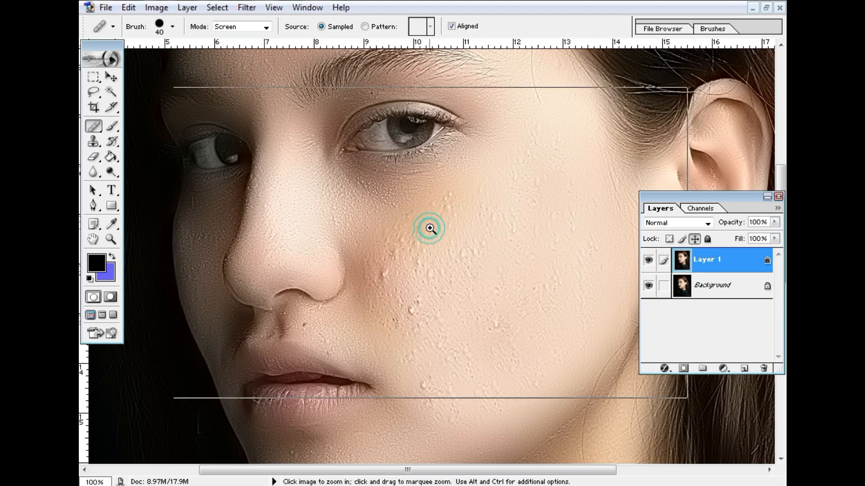
left_click_drag(397, 194, 525, 386)
left_click_drag(430, 218, 439, 391)
left_click(394, 208, "alt")
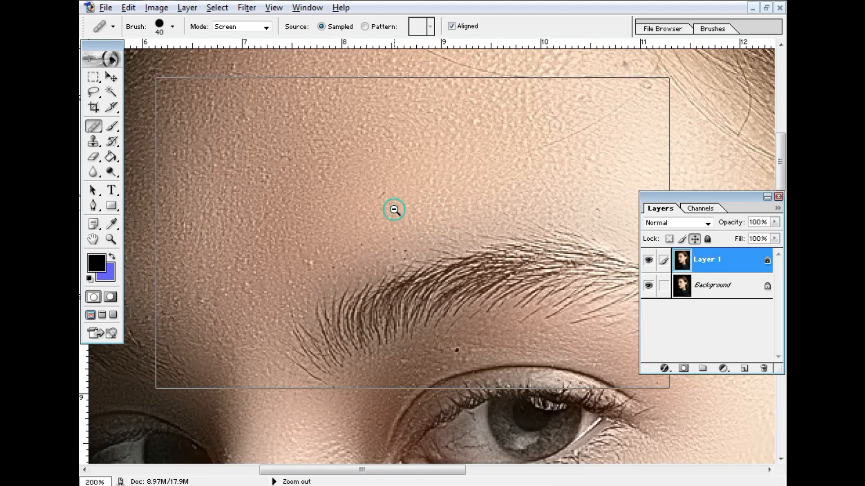
left_click(398, 215, "alt")
key("space")
left_click_drag(405, 327, 422, 197)
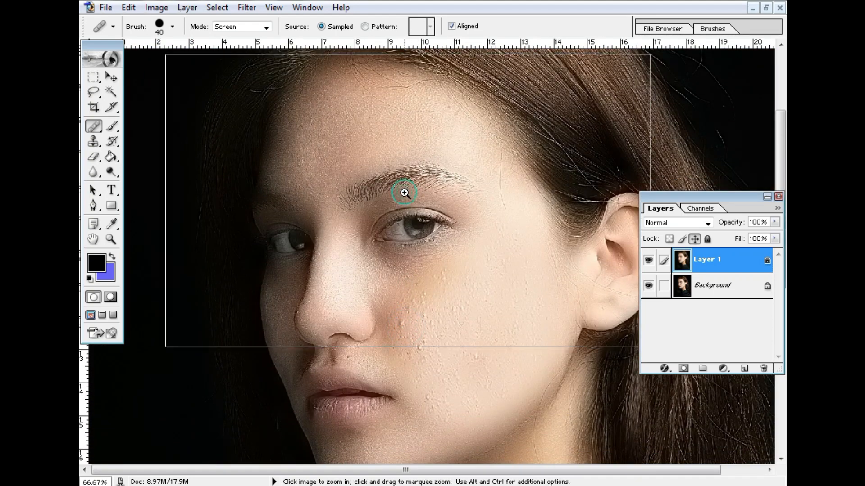
left_click(405, 228, "ctrl")
left_click_drag(404, 332, 391, 171)
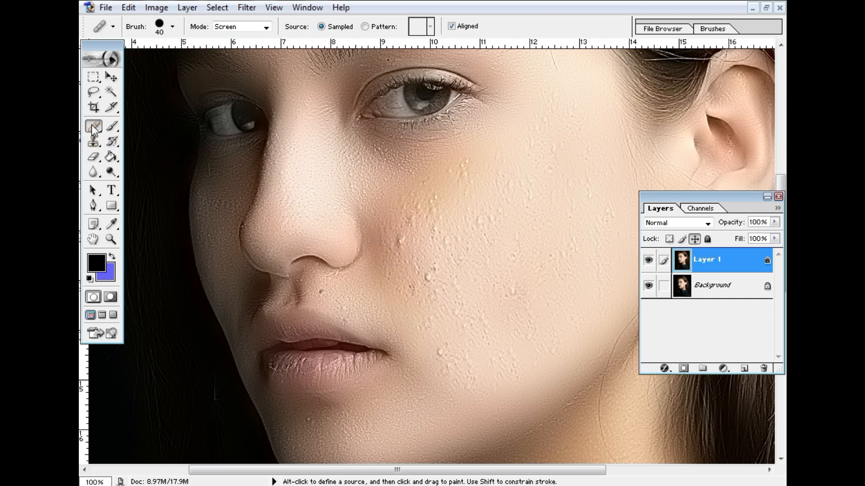
Use the Healing Brush in Screen mode to retouch the bumps on the upper cheek below the eye, sampling adjacent skin
left_click(264, 28)
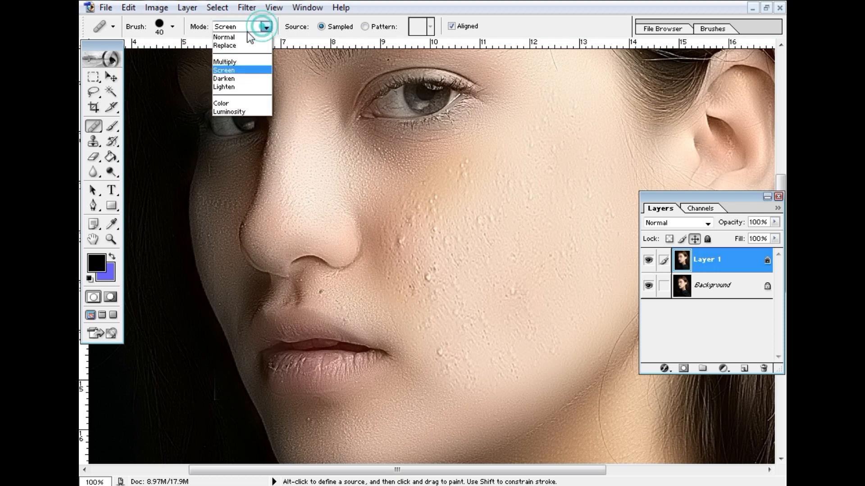
left_click(236, 70)
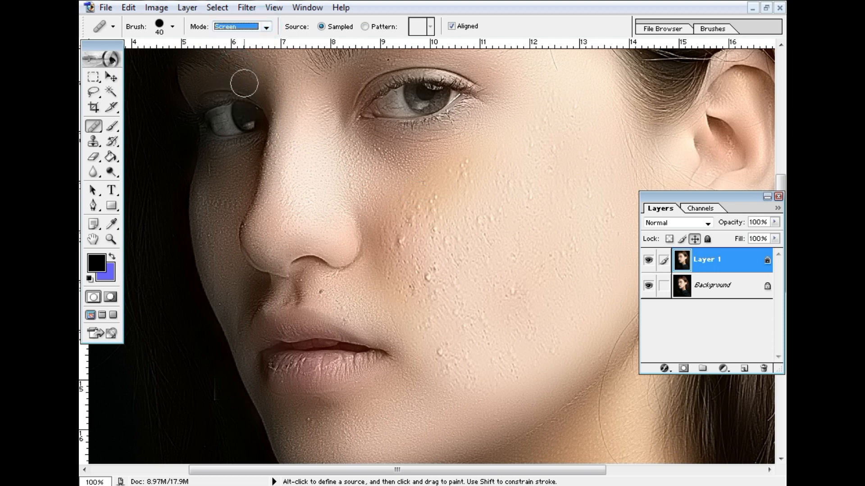
left_click(457, 203, "alt")
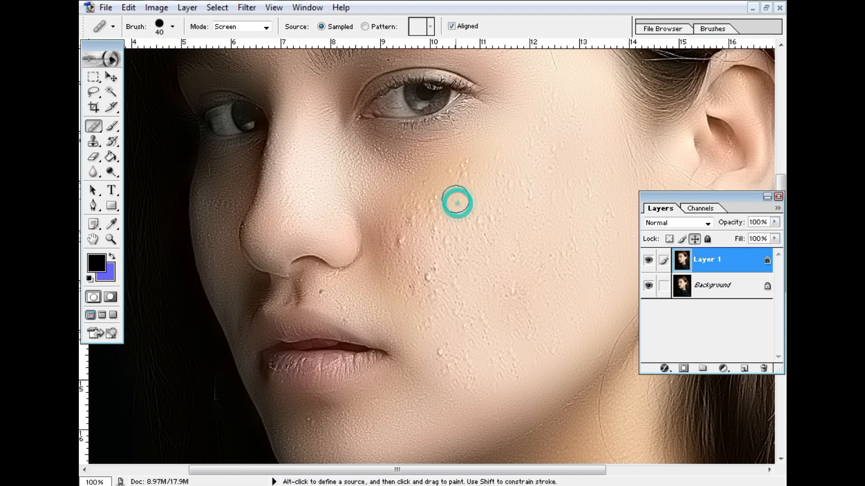
left_click(458, 192)
left_click(448, 193)
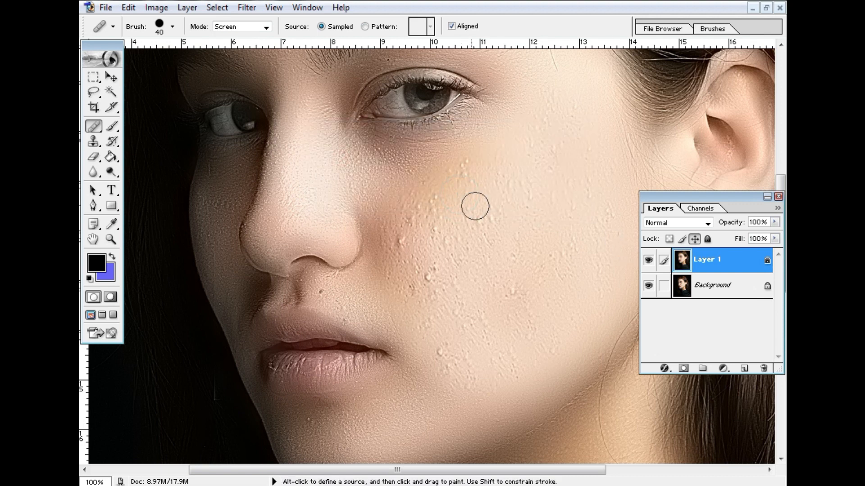
Heal bumps below the eye, beside the nose and down the cheek with the Healing Brush in Screen mode, undoing the last strokes
left_click(459, 197, "alt")
left_click(467, 175)
left_click(441, 178)
mouse_move(443, 177)
left_mouse_down()
mouse_move(407, 229)
mouse_move(421, 265)
left_mouse_up()
left_click(446, 357)
left_click(462, 336)
left_click_drag(455, 313, 452, 301)
left_click_drag(434, 270, 444, 287)
left_click_drag(426, 232, 437, 242)
left_click_drag(452, 259, 461, 272)
key("ctrl")
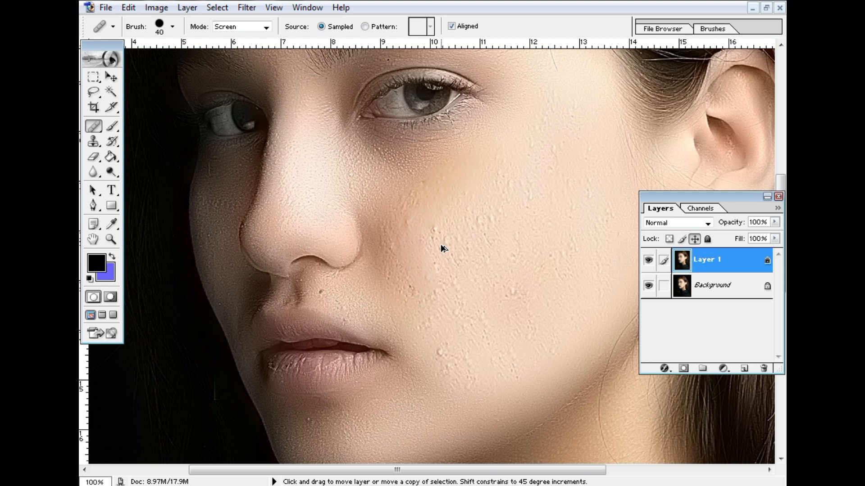
Switch the Healing Brush mode to Normal and heal the bumps on the lower cheek beside the mouth, sampling nearby clean skin
left_click(266, 27)
left_click(233, 39)
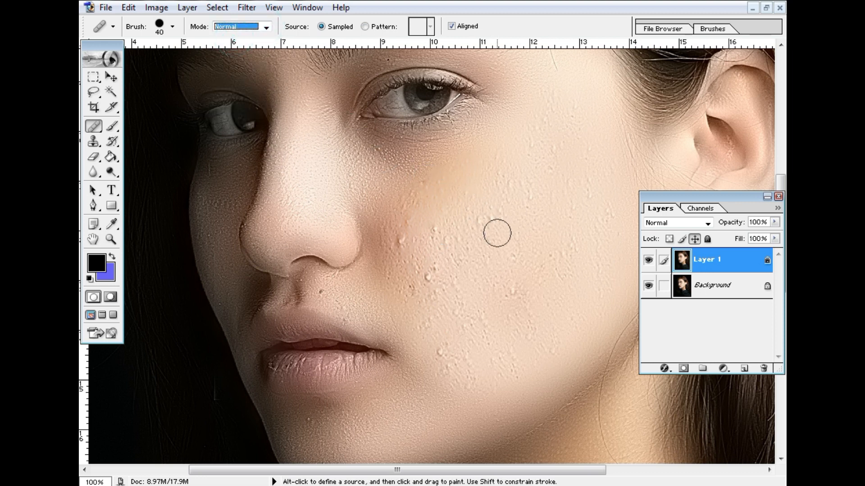
key("alt")
left_click(504, 247, "alt")
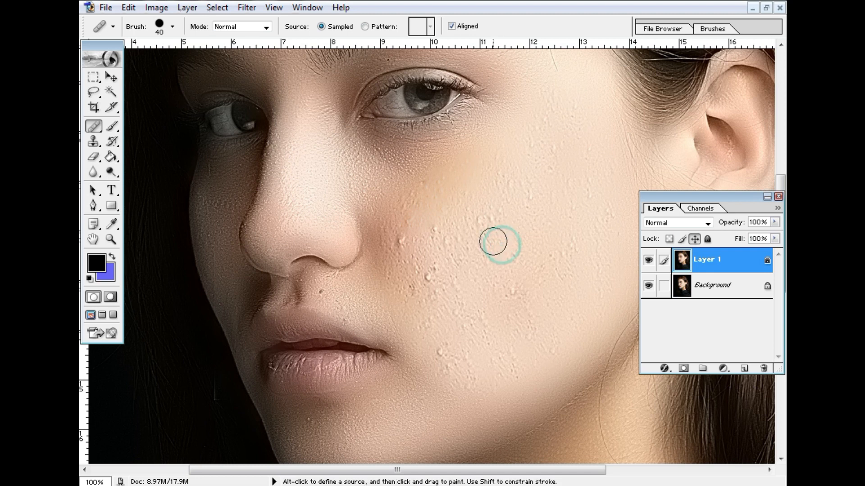
left_click(432, 274)
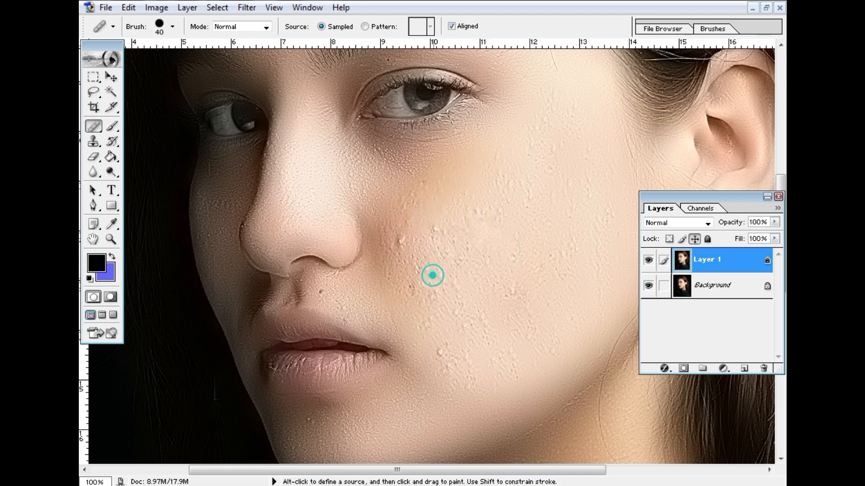
left_click(445, 338)
left_click(453, 376)
left_click(480, 386, "alt")
left_click(457, 362)
left_click(445, 363)
left_click(469, 333)
left_click(483, 318)
Heal the bumps on the cheek beside the nose with the Healing Brush in Normal mode, resampling clean skin between dabs
left_click(450, 266, "alt")
left_click(459, 279)
left_click(423, 210, "alt")
left_click(403, 229)
left_click(410, 249)
left_click(452, 218, "alt")
left_click(438, 234)
left_click(431, 238)
left_click(430, 207, "alt")
left_click(416, 203)
left_click(396, 231)
left_click(427, 272)
left_click(455, 224)
Heal the remaining bumps across the middle of the cheek and beside the nostril, sampling adjacent smooth skin
left_click(465, 261, "alt")
left_click(506, 233)
left_click(513, 290)
left_click(471, 269, "alt")
left_click(400, 261)
left_click(425, 284)
left_click(549, 210, "alt")
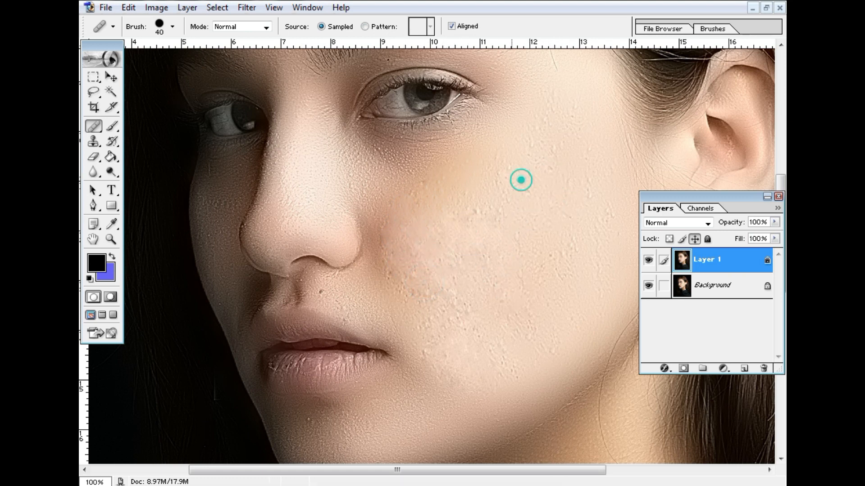
left_click(482, 205)
left_click(508, 280, "alt")
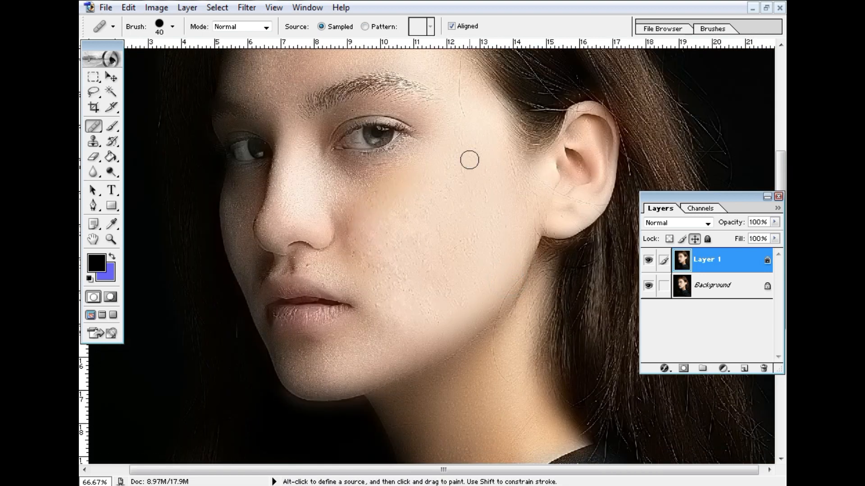
Apply the Noiseware Professional filter to Layer 1 using the Custom settings preset, checking the face in the preview
left_click(246, 8)
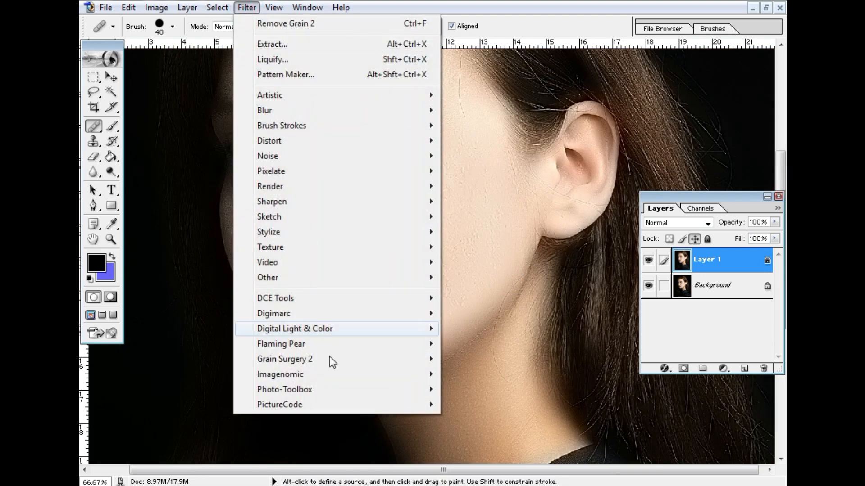
left_click(334, 378)
left_click(492, 376)
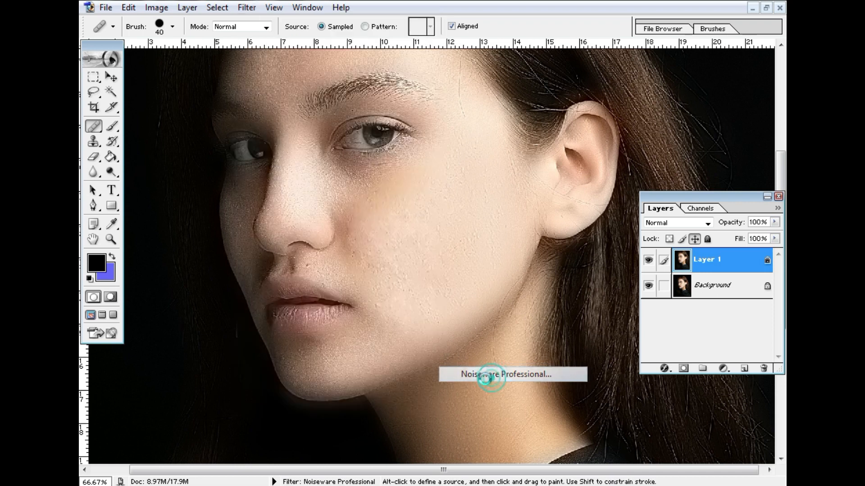
left_click_drag(509, 279, 569, 284)
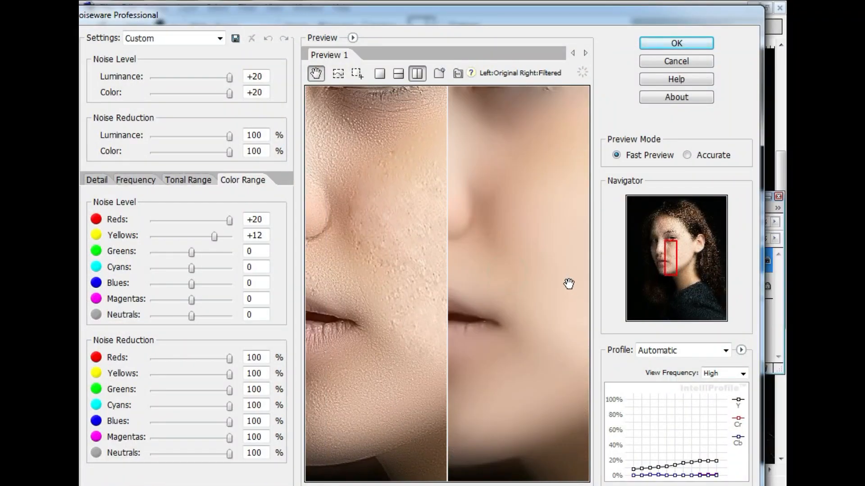
left_click(220, 42)
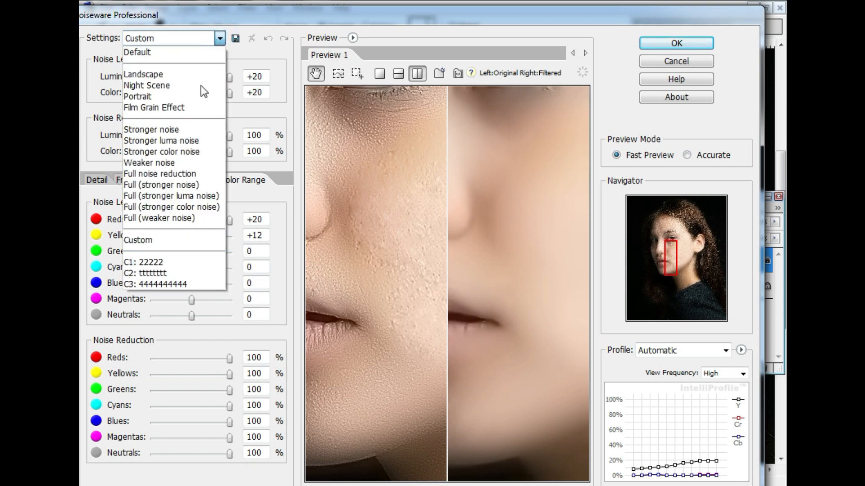
left_click(153, 240)
left_click_drag(511, 293, 547, 357)
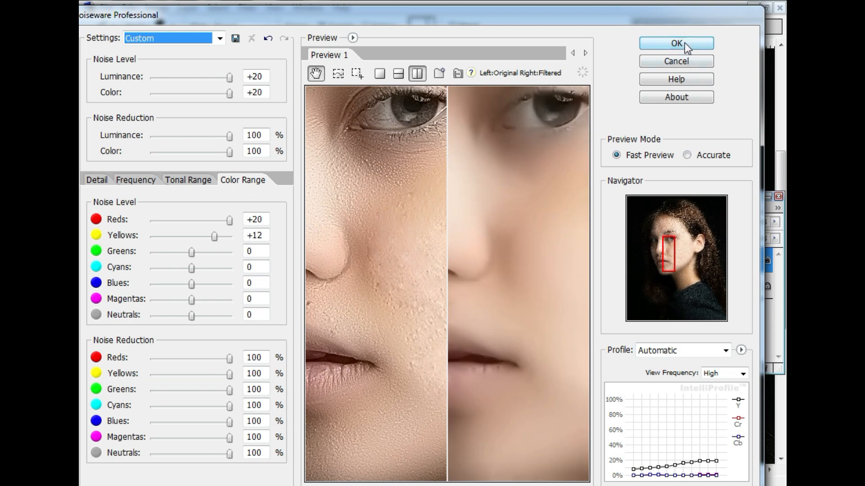
left_click(684, 43)
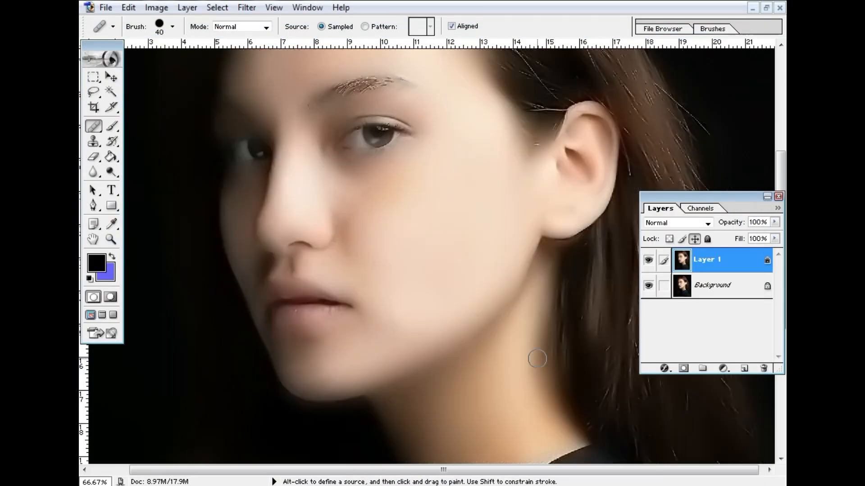
Lower Layer 1's fill to 71% to bring back some of the original skin texture
left_click(408, 217, "ctrl")
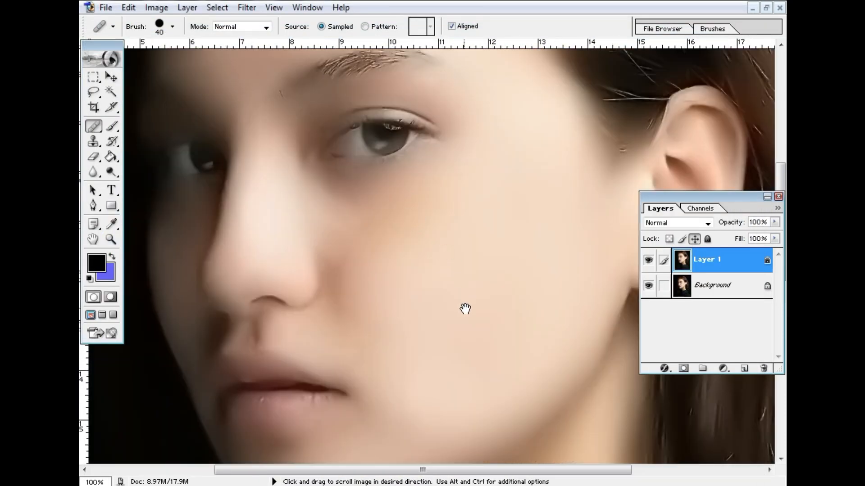
left_click_drag(442, 207, 471, 268)
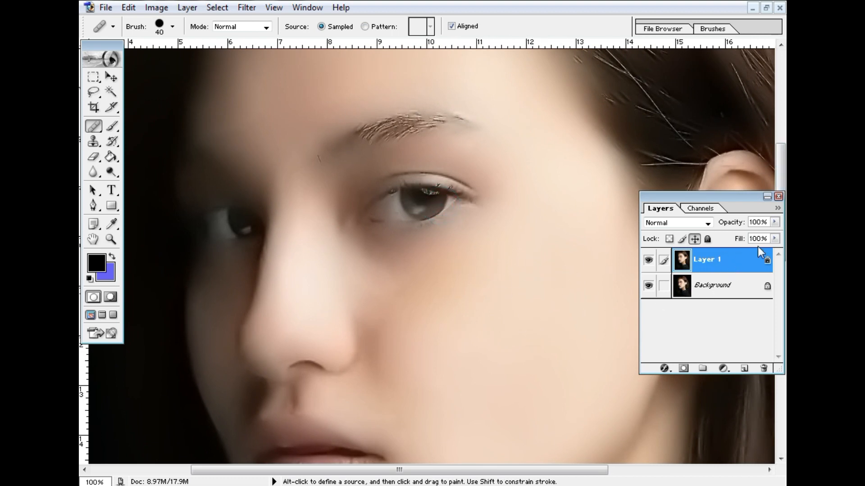
left_click(774, 239)
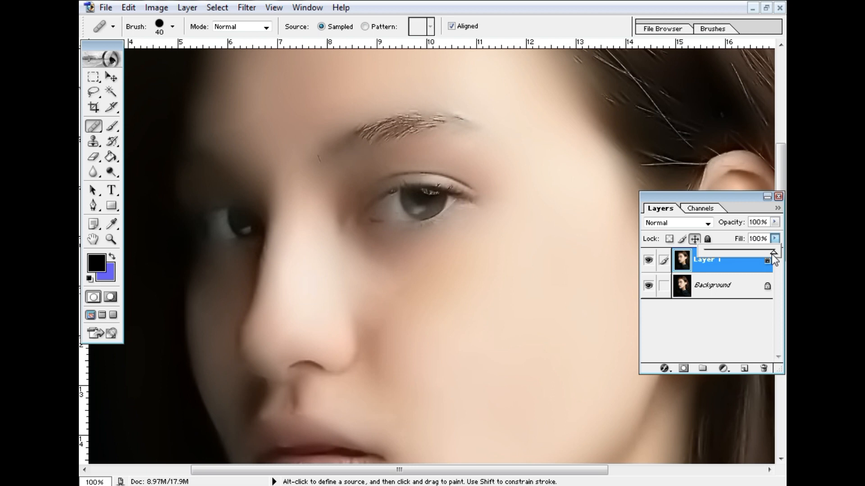
left_click_drag(756, 252, 753, 252)
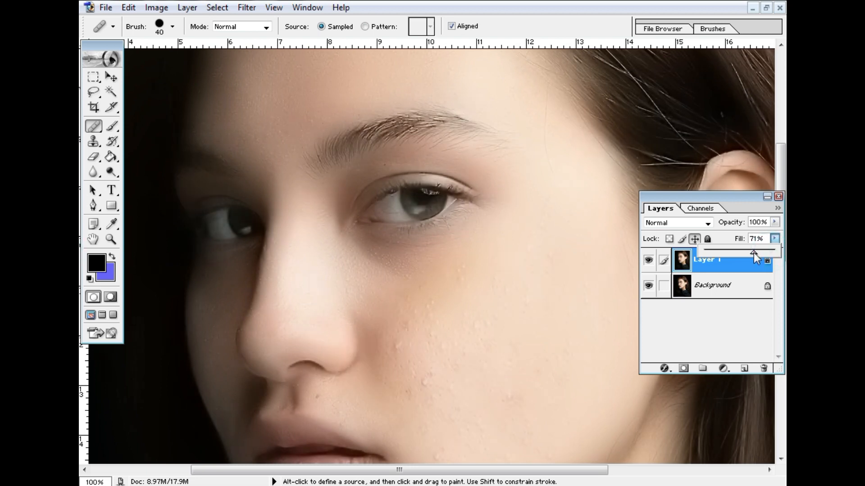
left_click_drag(499, 331, 483, 242)
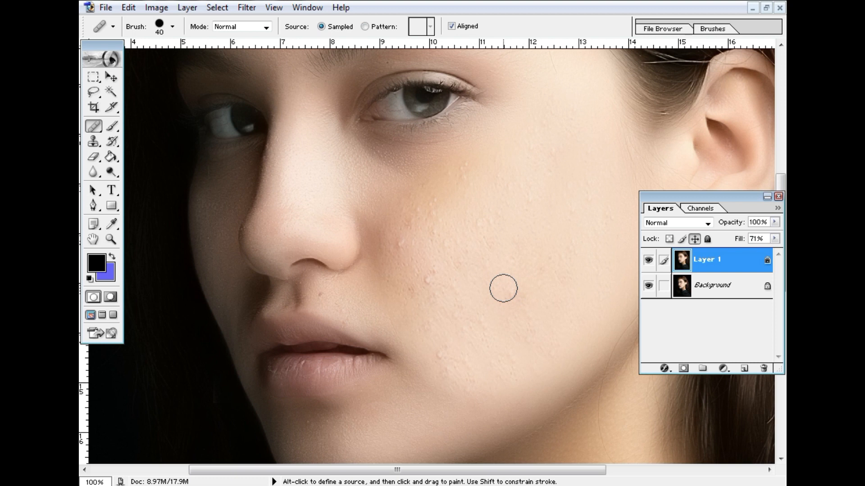
Heal the bumps on the cheek beside the nose and merge Layer 1 into the Background
left_click(393, 259, "alt")
left_click_drag(395, 249, 407, 241)
left_click(407, 282, "alt")
scroll(360, 262, "up", 2)
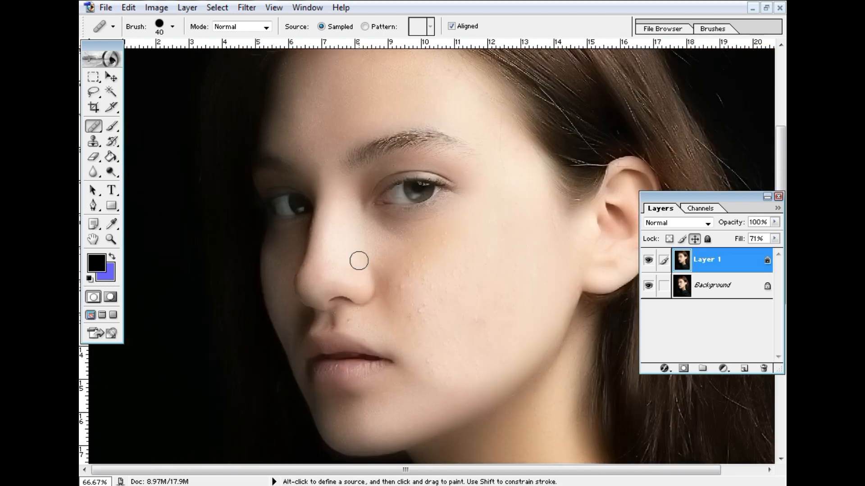
scroll(474, 274, "up", 1)
key("z")
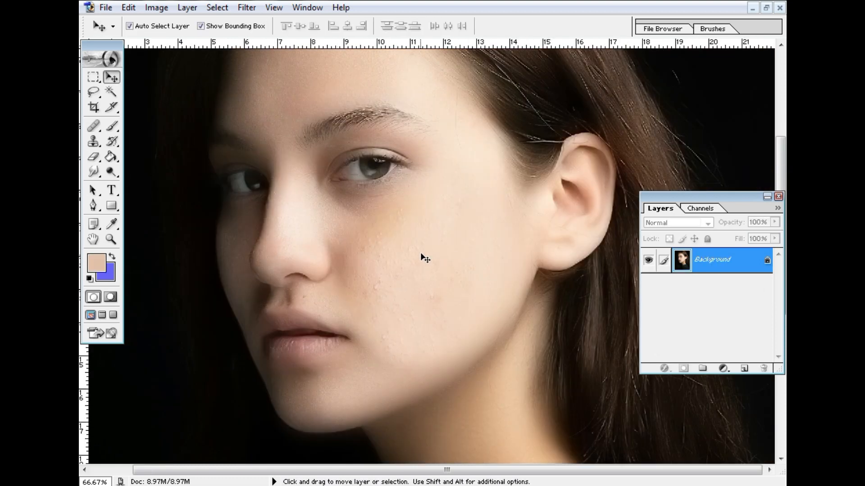
Heal the leftover bumps on the cheek beside the nose and mouth with a size 25 Healing Brush in Screen mode
left_click(396, 269, "ctrl")
left_click(379, 260, "ctrl")
left_click_drag(476, 274, 427, 197)
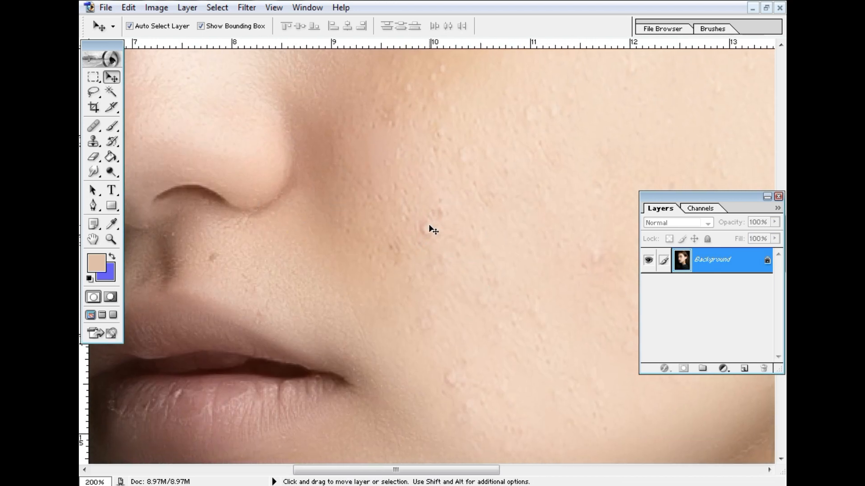
left_click(92, 127)
left_click(142, 127)
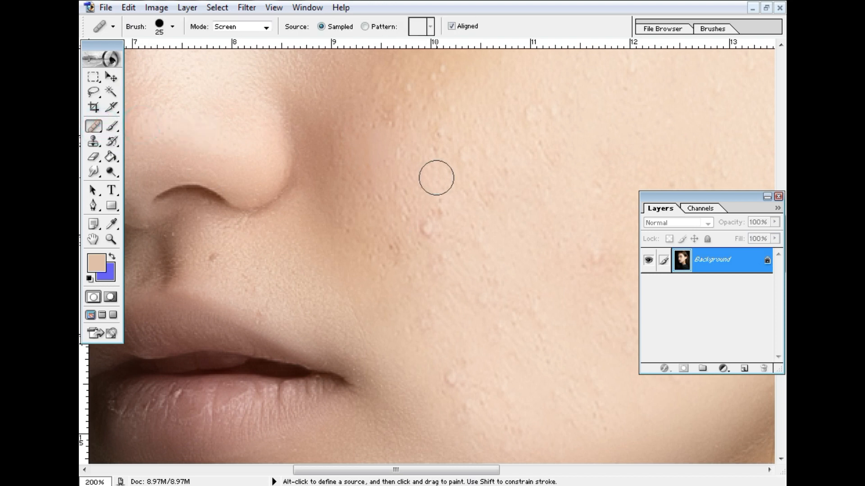
left_click(405, 181, "alt")
left_click(435, 213)
left_click(446, 317, "alt")
left_click(461, 374)
left_click(459, 257, "alt")
left_click(459, 258, "alt")
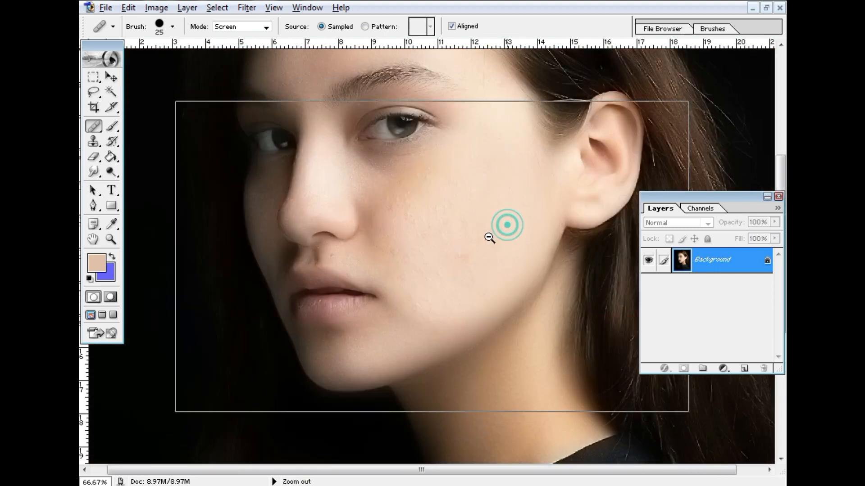
left_click(491, 234, "ctrl+alt")
left_click(421, 257, "ctrl")
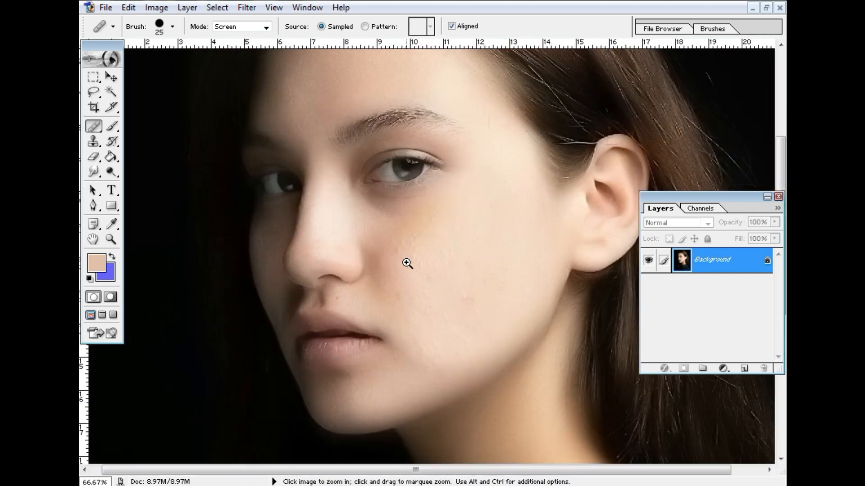
scroll(373, 267, "up", 2)
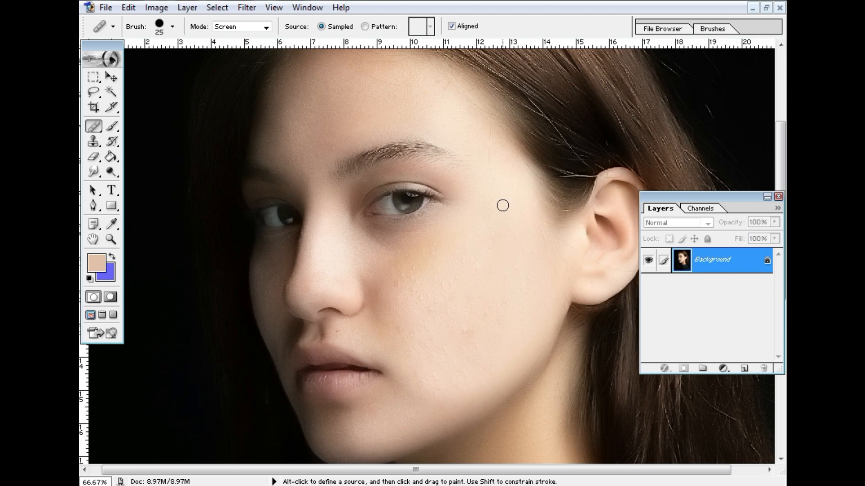
Duplicate the Background layer and set the Brush tool's opacity to 25%
left_click(409, 292, "ctrl")
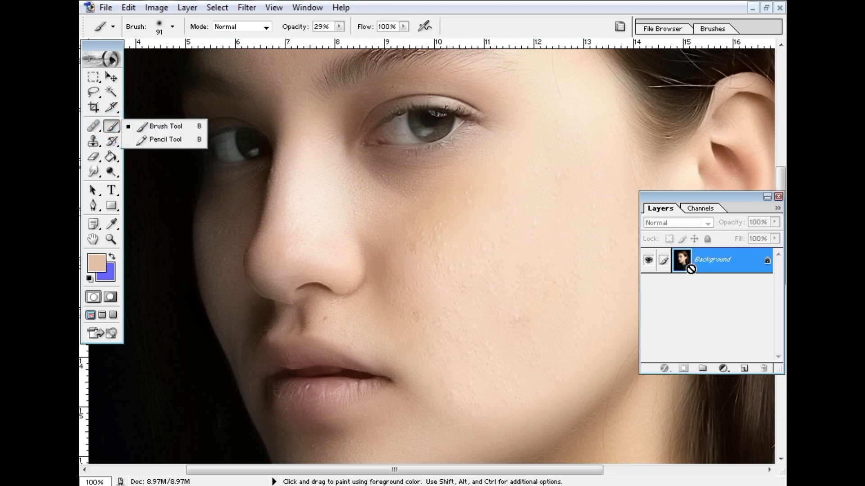
key("ctrl+j")
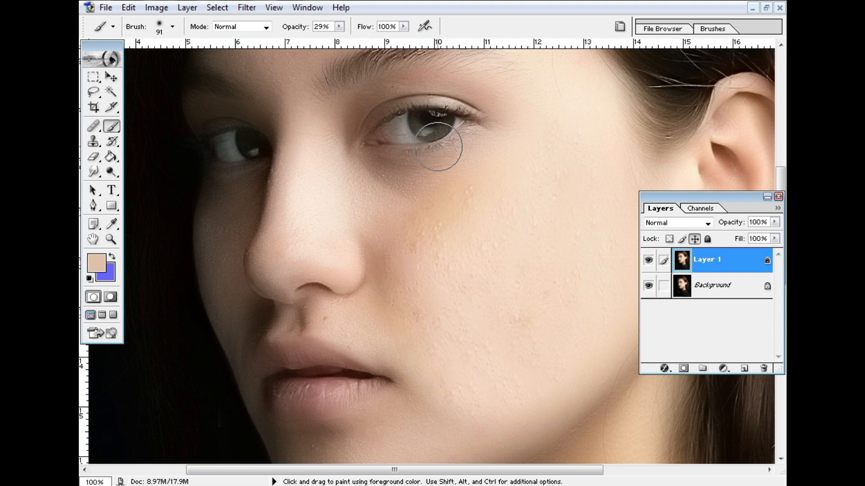
left_click(338, 27)
left_click_drag(339, 39, 337, 40)
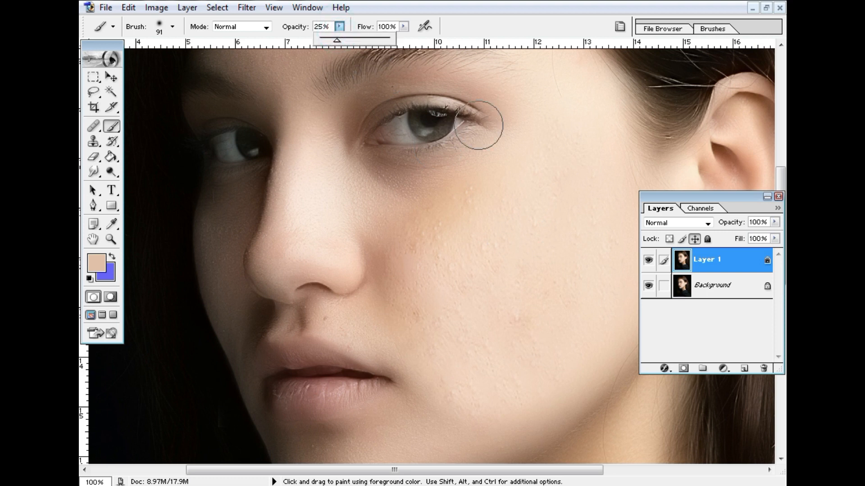
Sample a light cheek skin tone and brush it softly over the cheek and beside the nose, undoing the last excess stroke
left_click(535, 243, "alt")
left_click(535, 244, "alt")
left_click(535, 244, "alt")
left_click(535, 244, "alt")
mouse_move(530, 245)
left_mouse_down()
mouse_move(433, 235)
mouse_move(460, 209)
mouse_move(470, 244)
mouse_move(450, 347)
mouse_move(480, 408)
mouse_move(445, 420)
left_mouse_up()
mouse_move(394, 300)
left_mouse_down()
mouse_move(386, 277)
mouse_move(460, 296)
mouse_move(458, 230)
mouse_move(429, 233)
mouse_move(429, 278)
mouse_move(390, 248)
mouse_move(426, 221)
mouse_move(408, 205)
left_mouse_up()
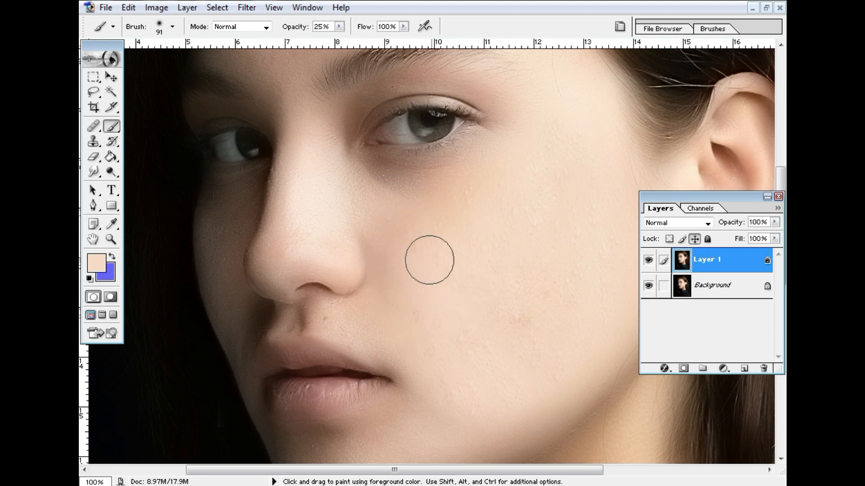
key("ctrl+alt+z")
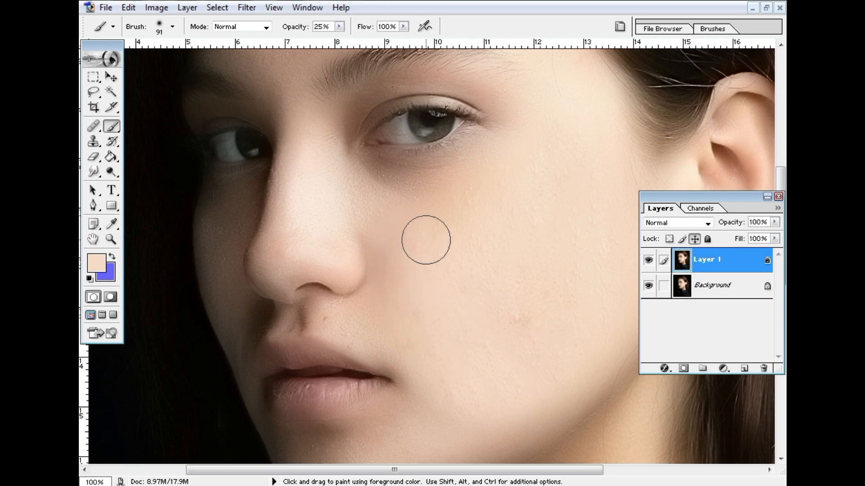
Brush skin tone over the remaining blotches on the cheek and around the eye, and merge the layer into the Background
left_click(534, 319)
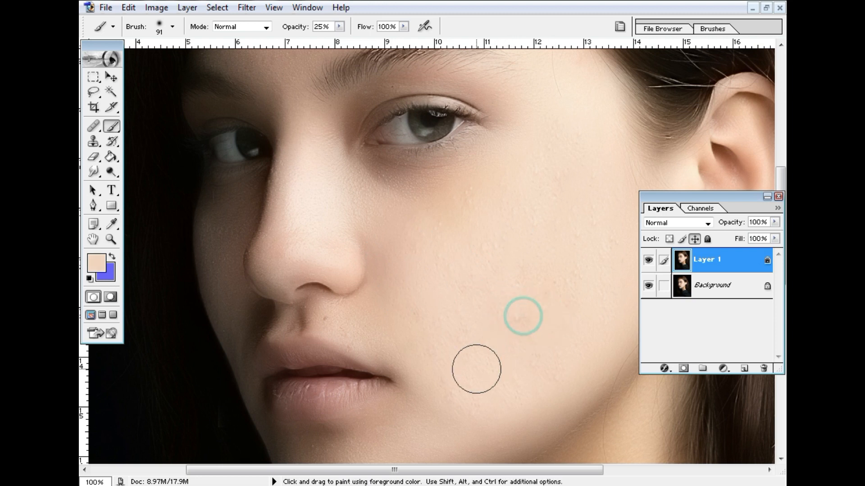
mouse_move(454, 174)
left_mouse_down()
mouse_move(387, 170)
mouse_move(347, 153)
mouse_move(474, 84)
left_mouse_up()
left_click(498, 216, "alt")
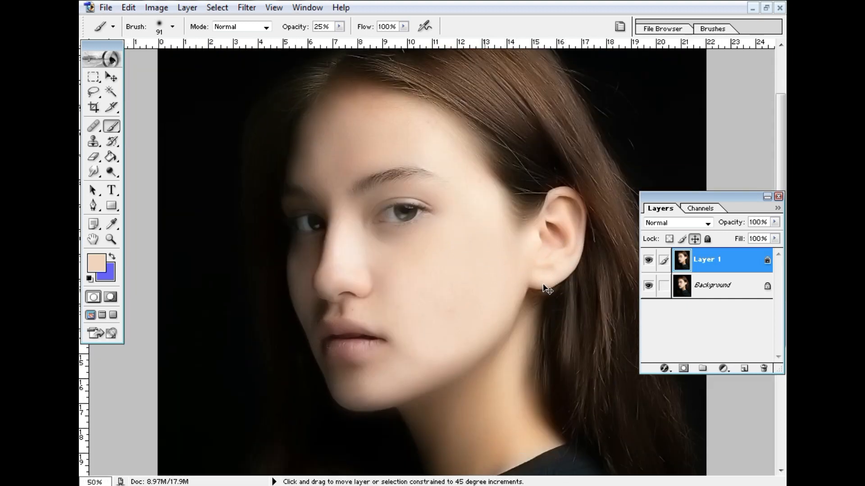
key("ctrl+e")
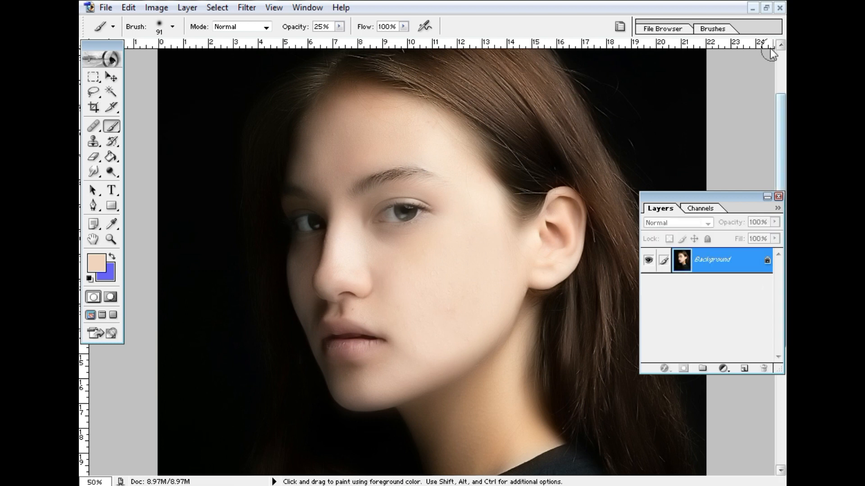
Open the original 1 (13) image from the Desktop and place its window beside the retouched 777777.jpg portrait
left_click(767, 8)
left_click_drag(471, 177, 320, 113)
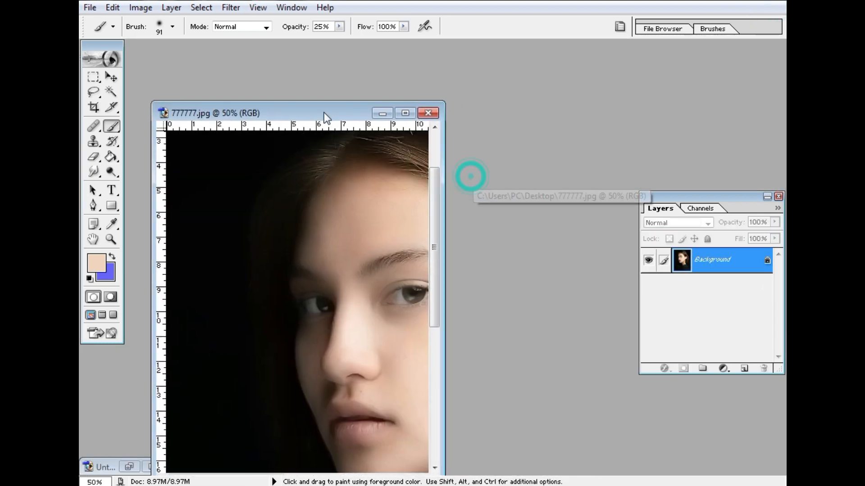
double_click(578, 267)
left_click(242, 133)
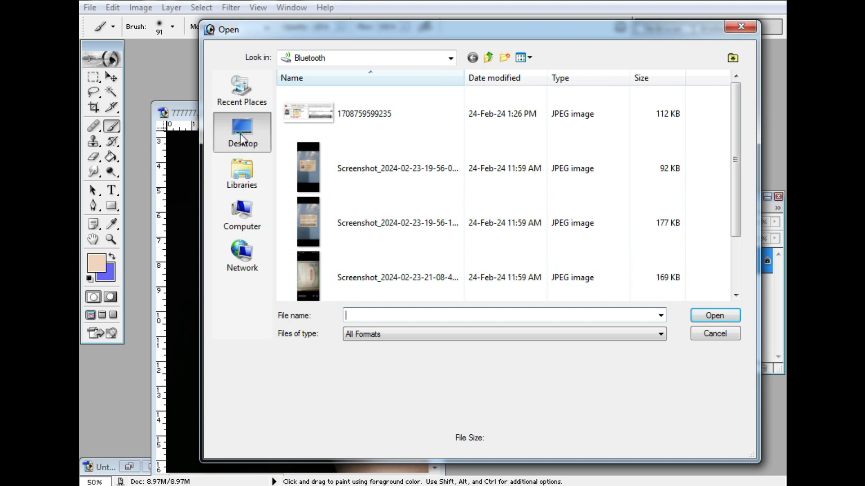
scroll(641, 247, "down", 3)
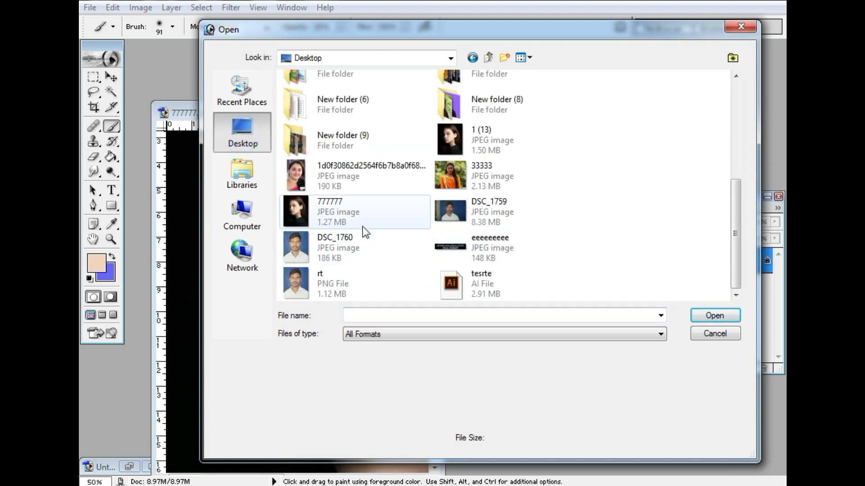
double_click(507, 137)
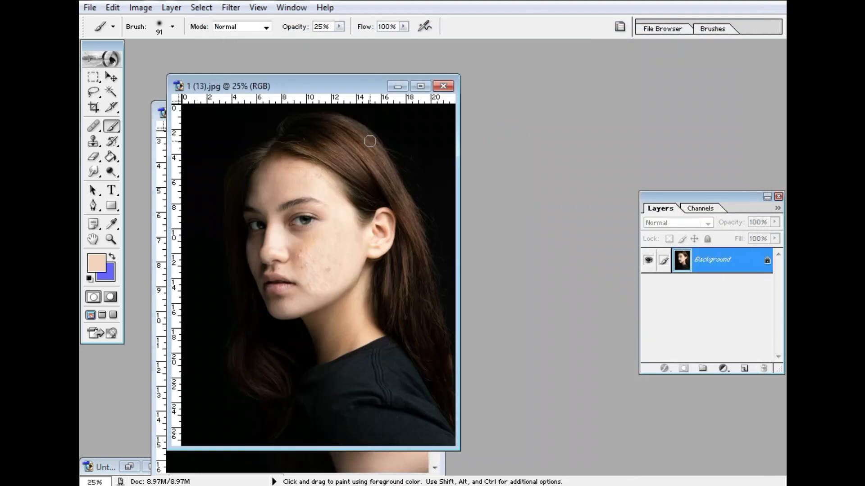
left_click_drag(315, 91, 536, 105)
Compare the cheek skin in the original and the retouched portrait side by side at 100% magnification
left_click(535, 278, "ctrl")
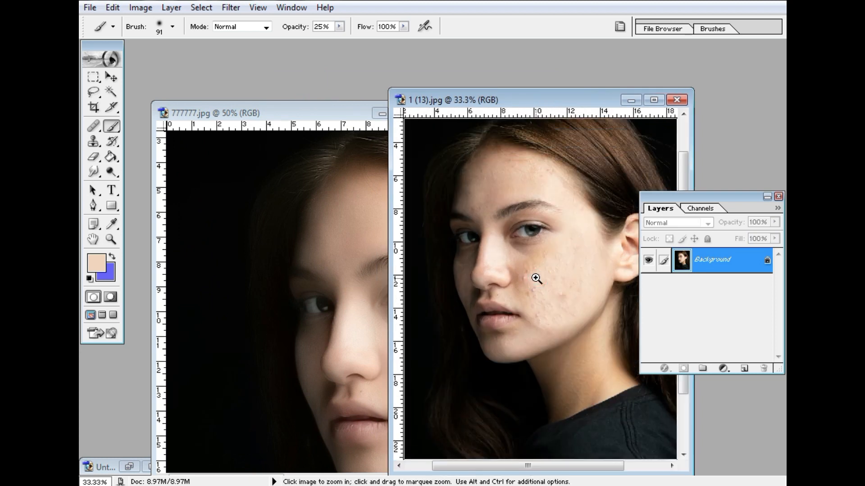
left_click(536, 278, "ctrl")
left_click(538, 280, "ctrl")
left_click(553, 302, "ctrl")
left_click(553, 302, "ctrl")
left_click_drag(580, 364, 543, 272)
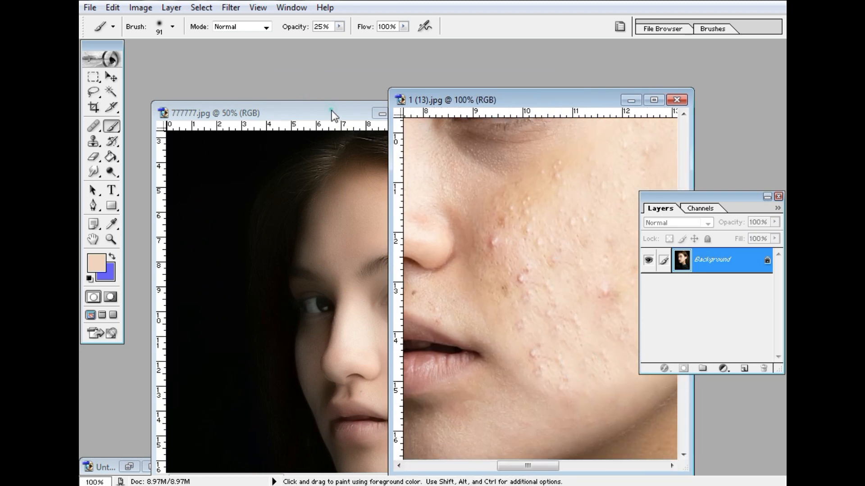
left_click_drag(331, 110, 294, 52)
mouse_move(363, 293)
left_mouse_down()
mouse_move(294, 209)
mouse_move(343, 241)
left_mouse_up()
left_click(290, 194, "ctrl")
left_click(291, 195, "ctrl")
scroll(329, 244, "up", 1)
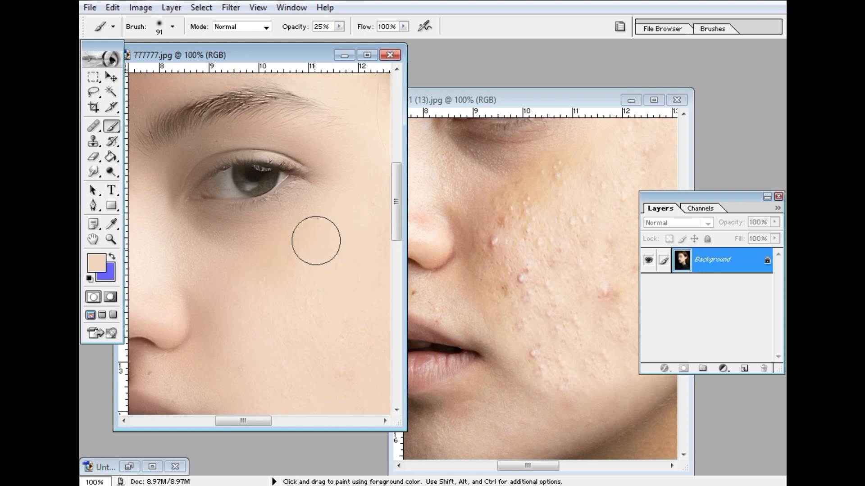
left_click(298, 290, "alt")
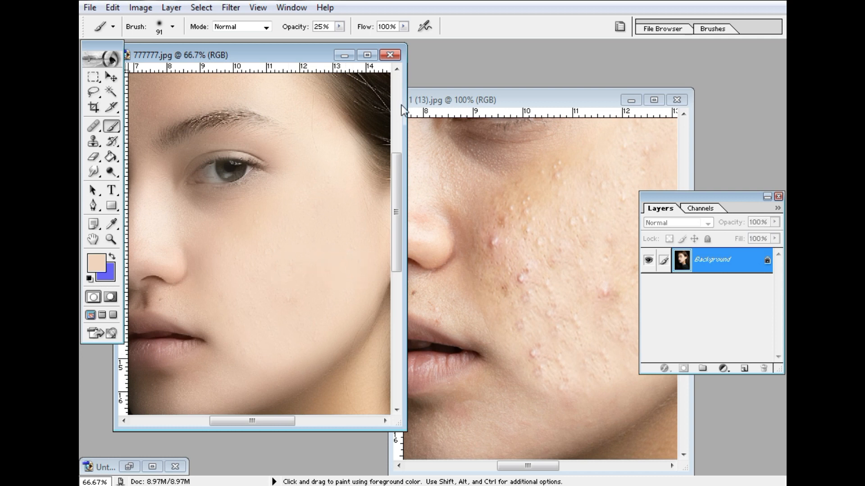
Close the original 1 (13) image and maximize the retouched portrait's window
left_click(677, 100)
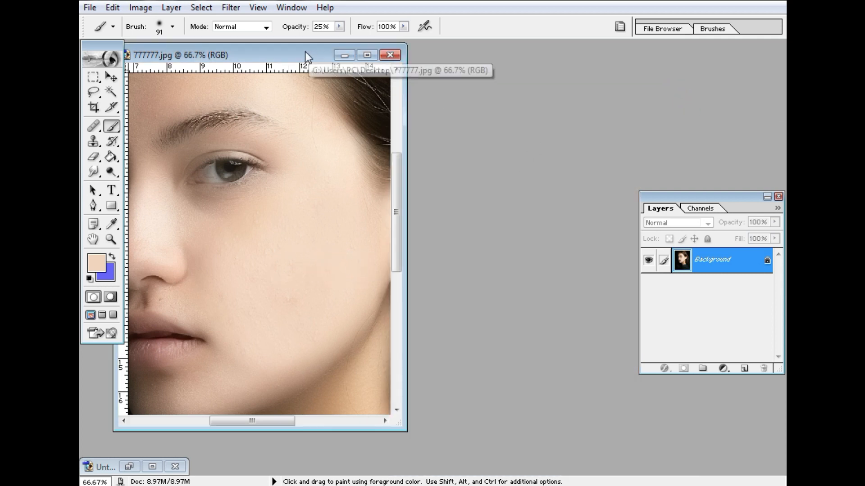
double_click(305, 54)
scroll(478, 266, "up", 1)
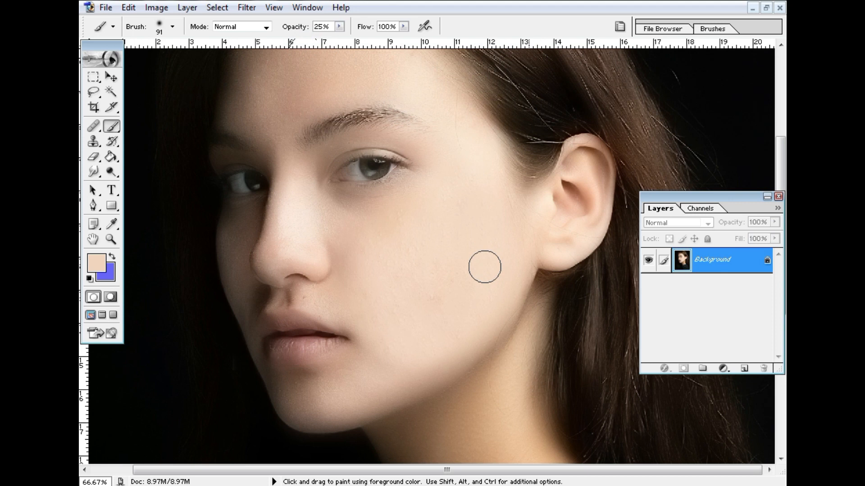
Try to save the retouched portrait on the Desktop as a JPEG under a new file name
key("ctrl+shift+s")
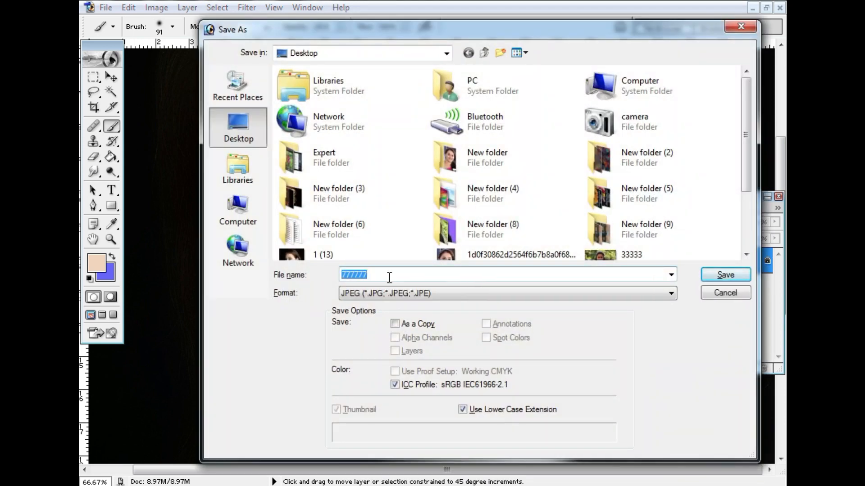
type("t")
left_click(699, 366)
left_click(725, 275)
key("Return")
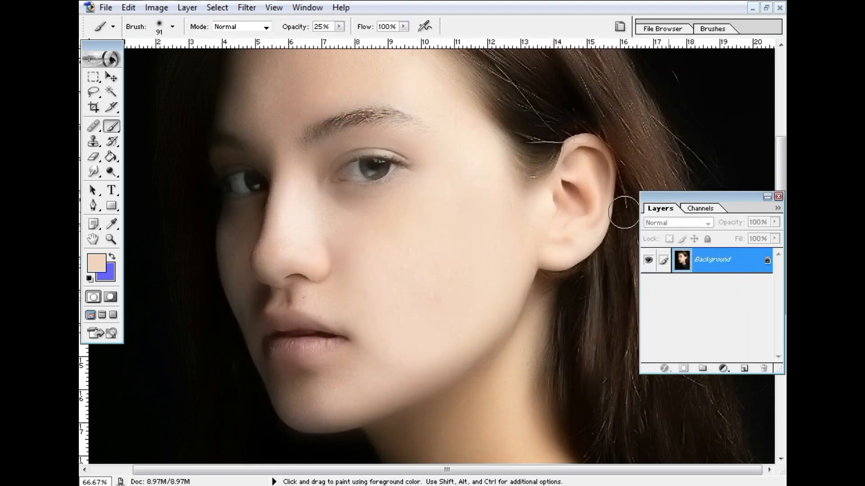
Close the retouched 777777.jpg portrait without saving its changes
left_click(779, 8)
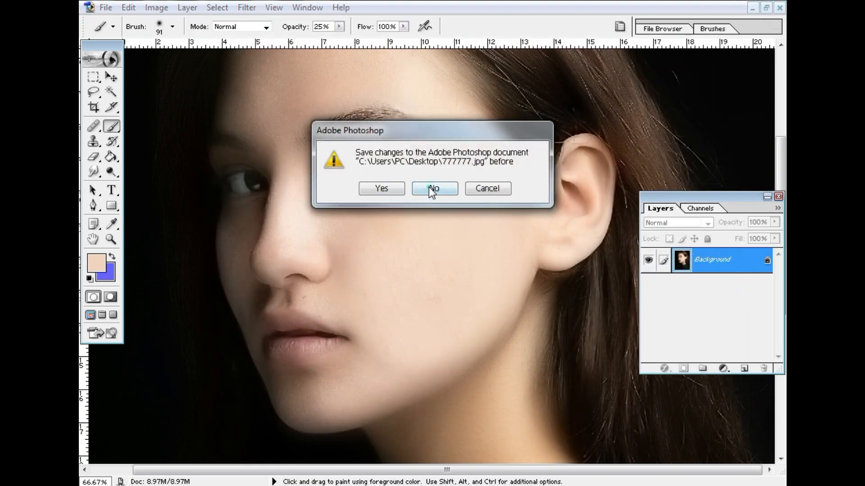
left_click(430, 187)
left_click(779, 8)
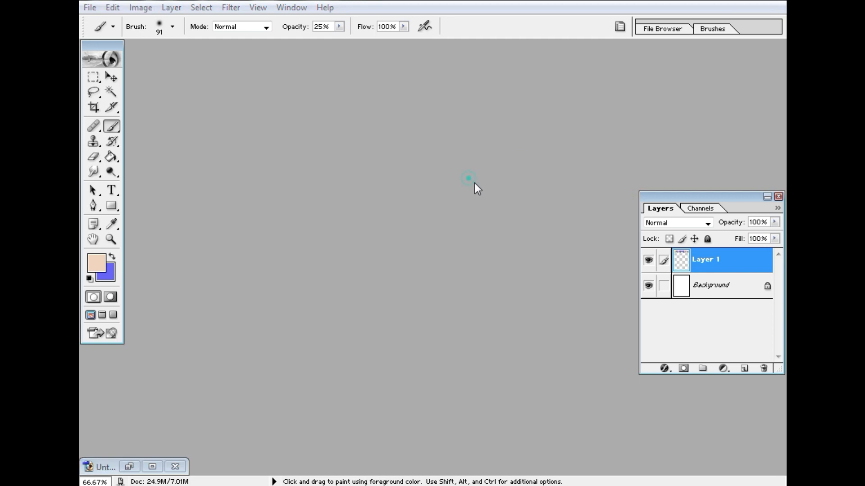
Open the 777777 JPEG image from the Desktop and maximize its window
double_click(475, 186)
scroll(557, 248, "down", 5)
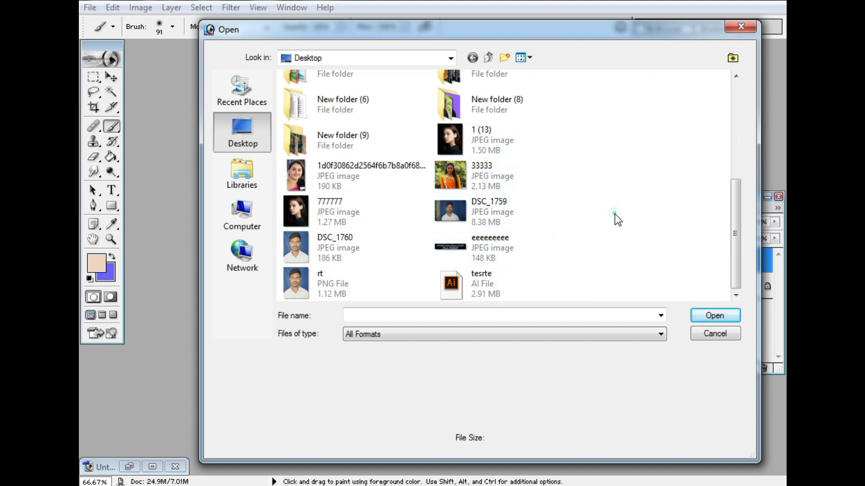
scroll(347, 221, "up", 2)
scroll(333, 218, "down", 2)
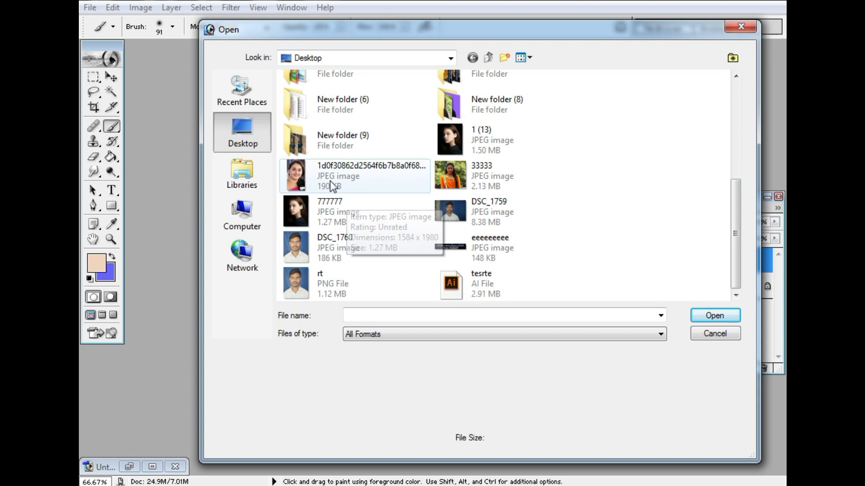
double_click(334, 215)
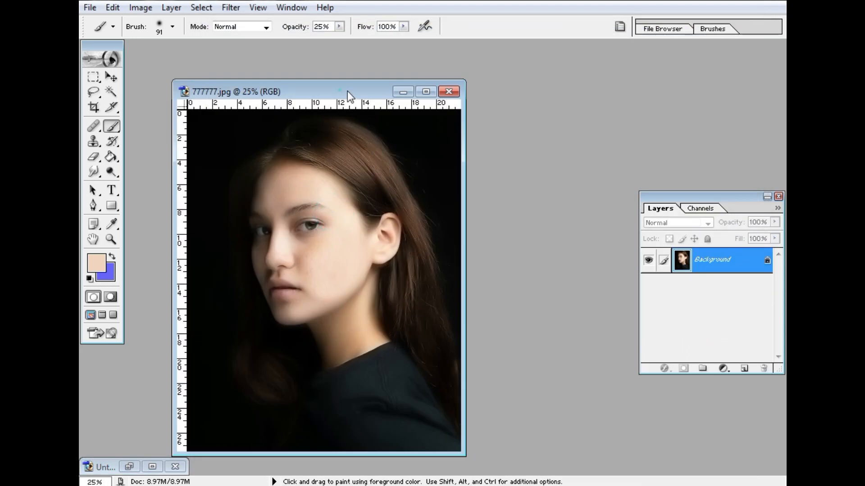
left_click_drag(347, 91, 414, 91)
double_click(415, 91)
Examine the skin texture on the cheek, around the nose and on the forehead up close
left_click(426, 245, "ctrl")
left_click(427, 243, "ctrl")
left_click(426, 243, "ctrl")
left_click(426, 243, "ctrl")
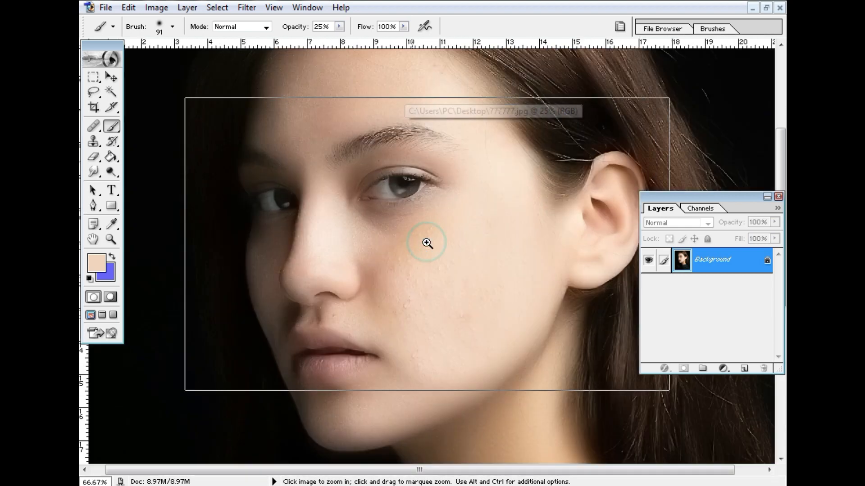
left_click(404, 273, "ctrl")
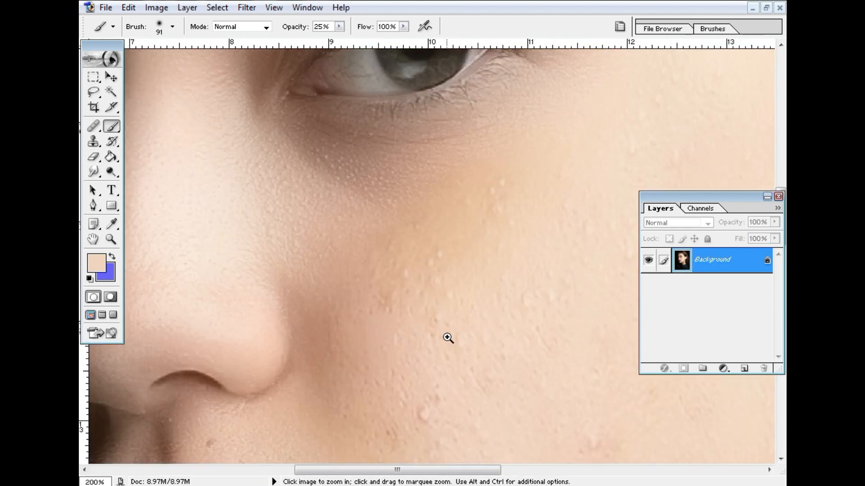
left_click_drag(492, 225, 464, 413)
left_click_drag(496, 208, 536, 374)
left_click_drag(469, 210, 545, 329)
left_click(415, 235, "alt")
left_click(414, 235, "alt")
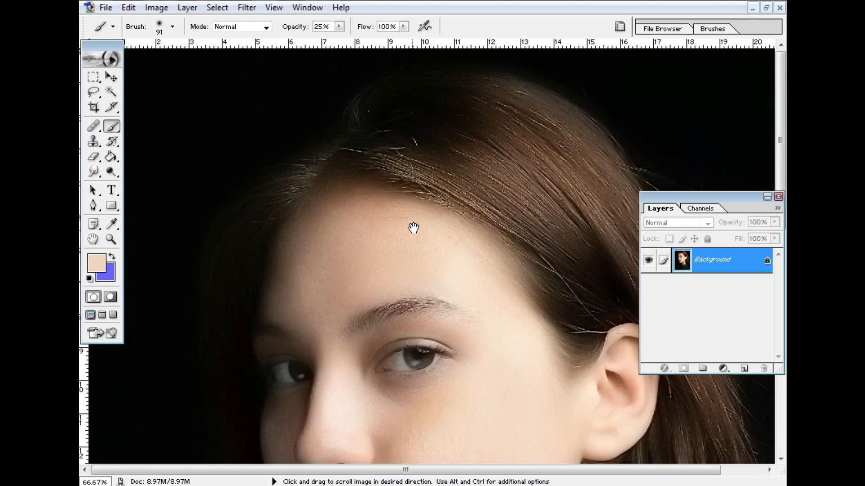
Apply the Imagenomic Noiseware Professional filter to the portrait with its current Custom noise-reduction settings
left_click(246, 8)
mouse_move(316, 374)
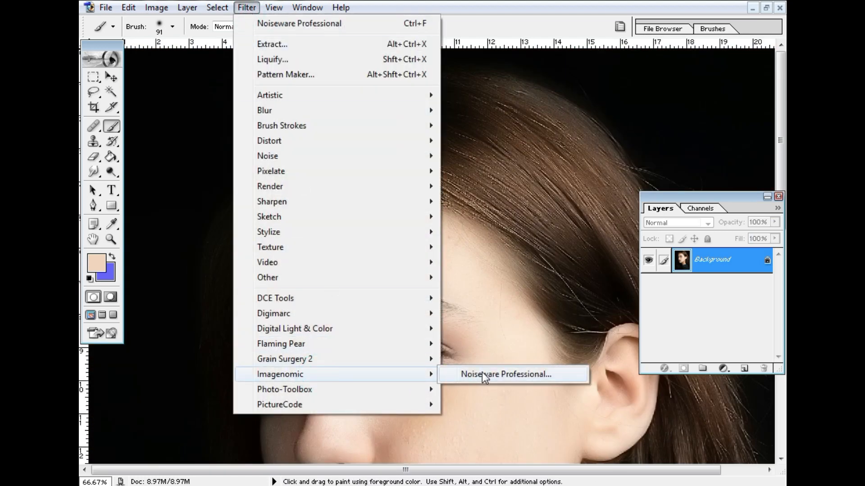
left_click(482, 374)
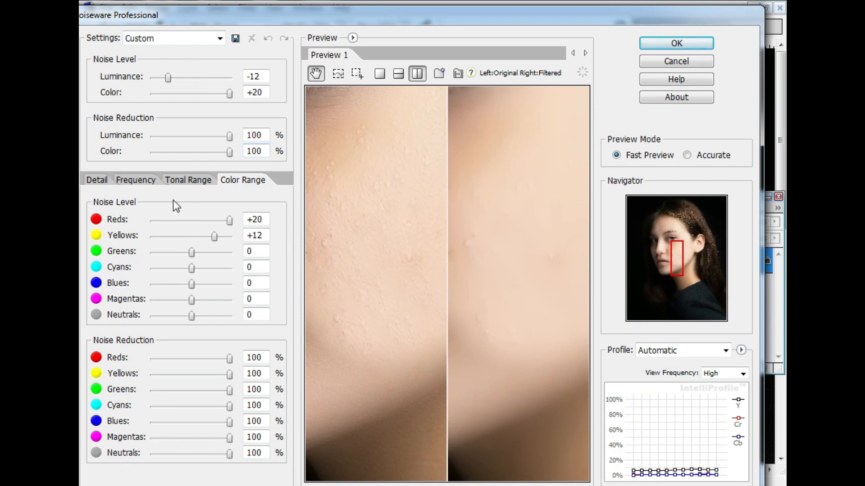
left_click(101, 184)
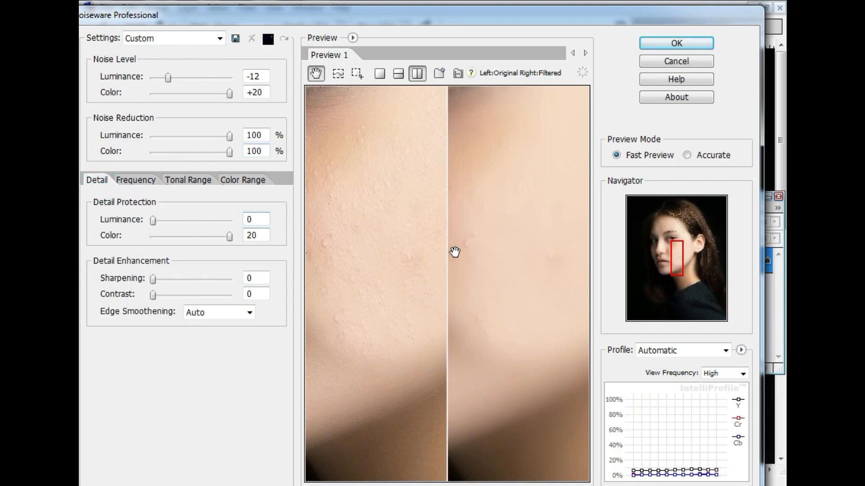
left_click_drag(497, 257, 556, 256)
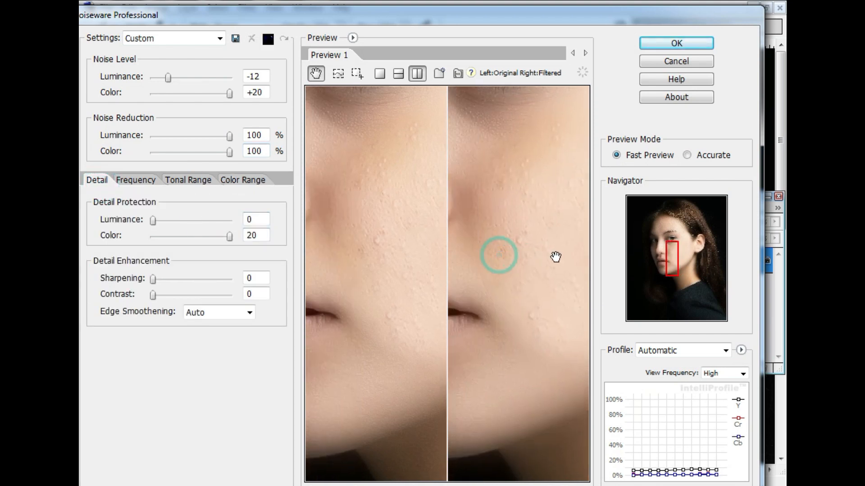
left_click(677, 44)
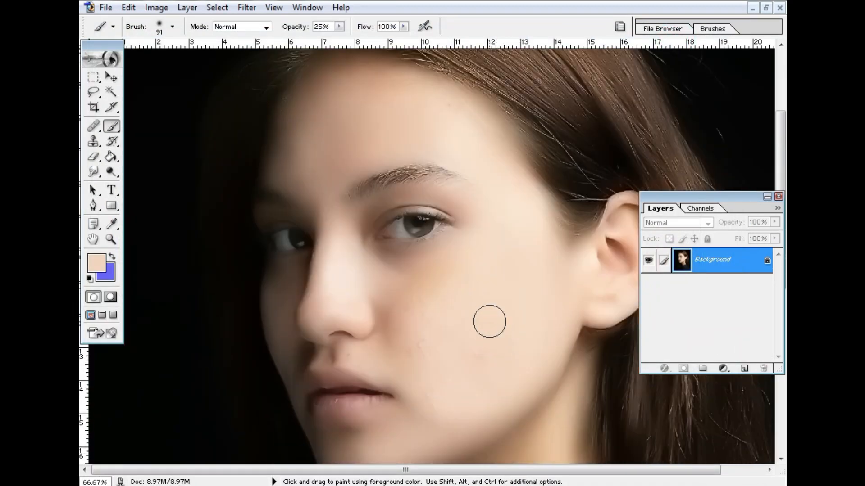
scroll(490, 322, "down", 2)
left_click(455, 296, "ctrl")
left_click(448, 263, "ctrl+alt")
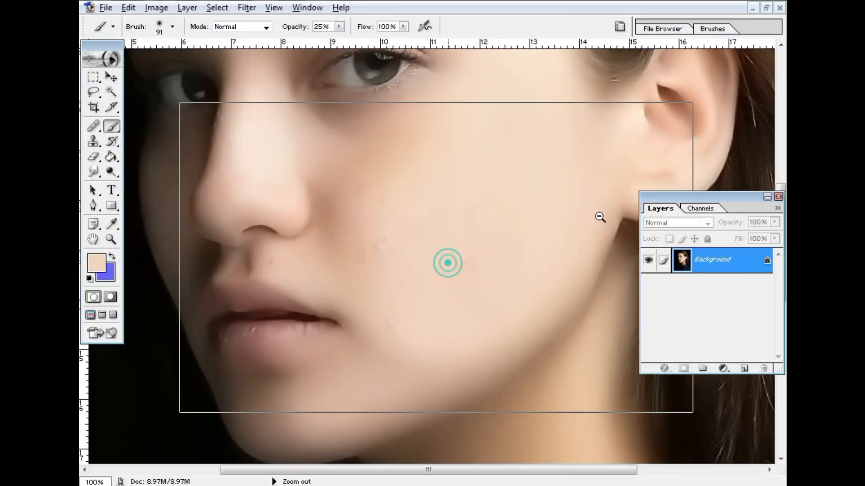